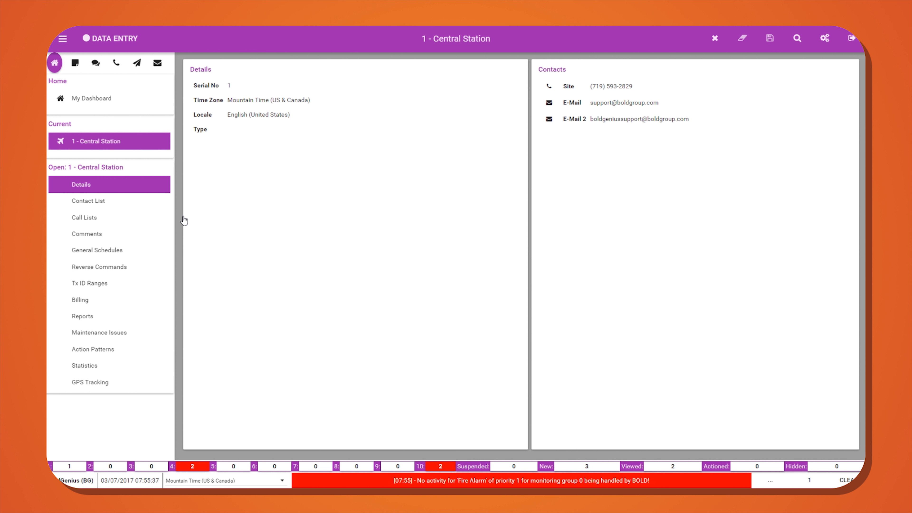
- Add a general schedule with ID TRBL, description "General Schedule for the Trouble Ev" and schedule type Action Pattern
left_click(106, 250)
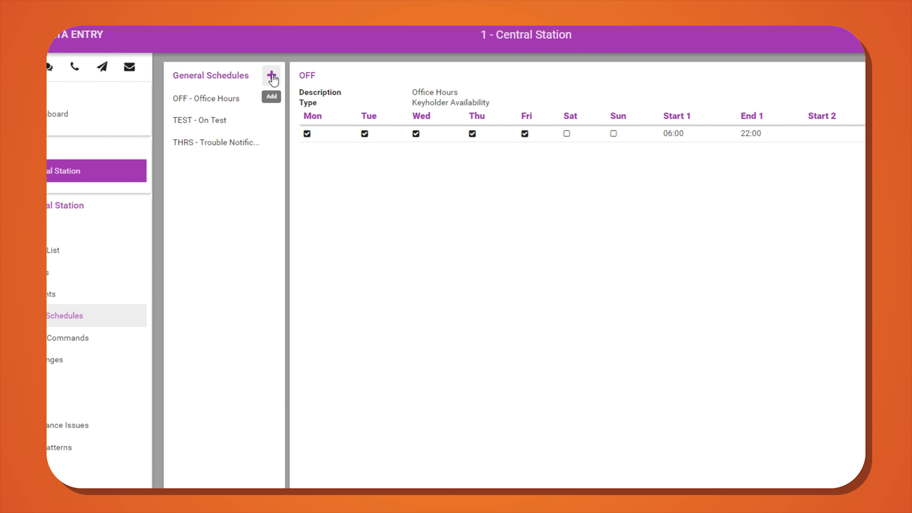
left_click(272, 79)
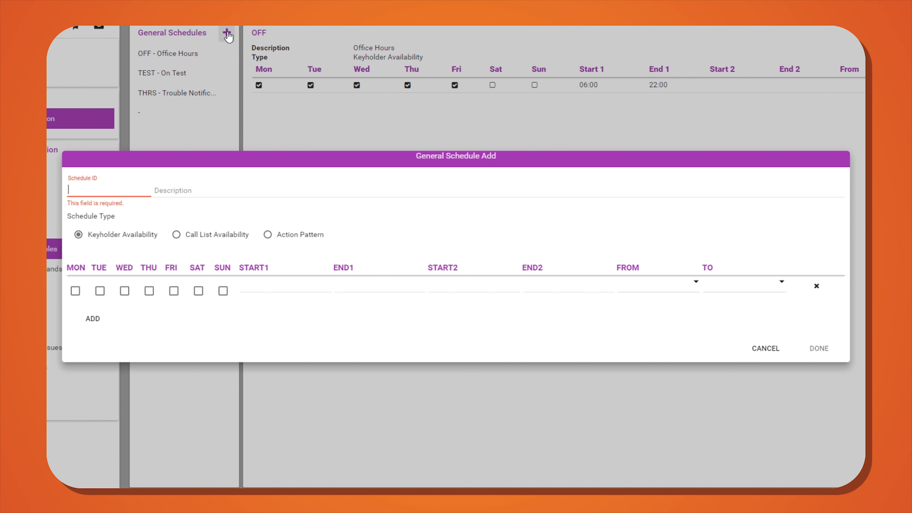
type("TRBL")
key("Tab")
type("Ge")
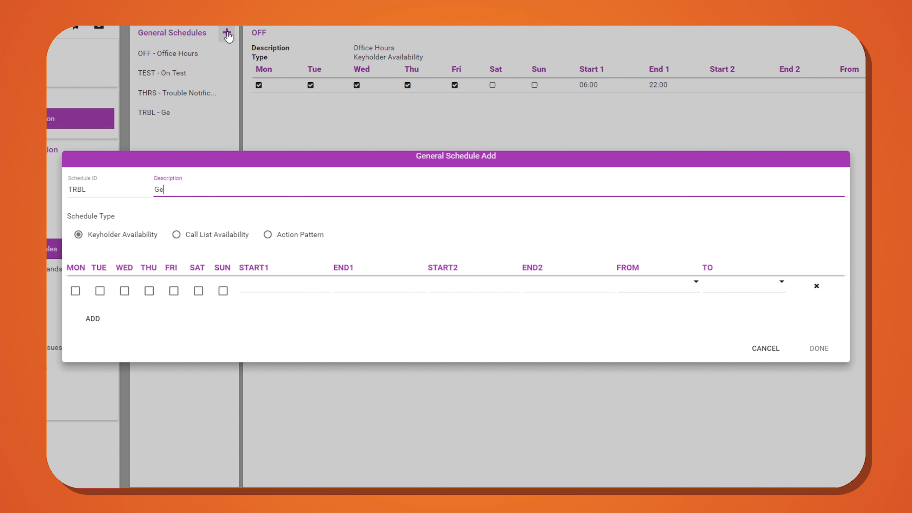
type("neral Schedule fo")
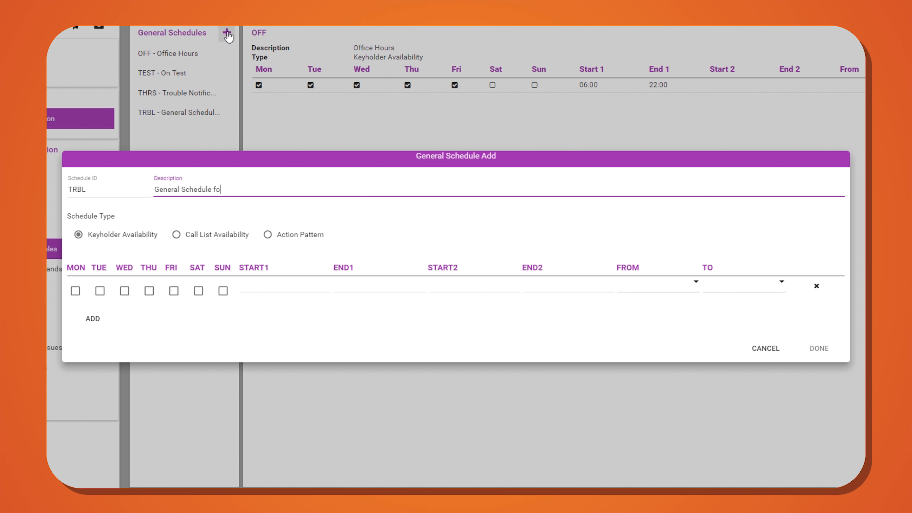
type("r the Trouble Ev")
left_click(268, 235)
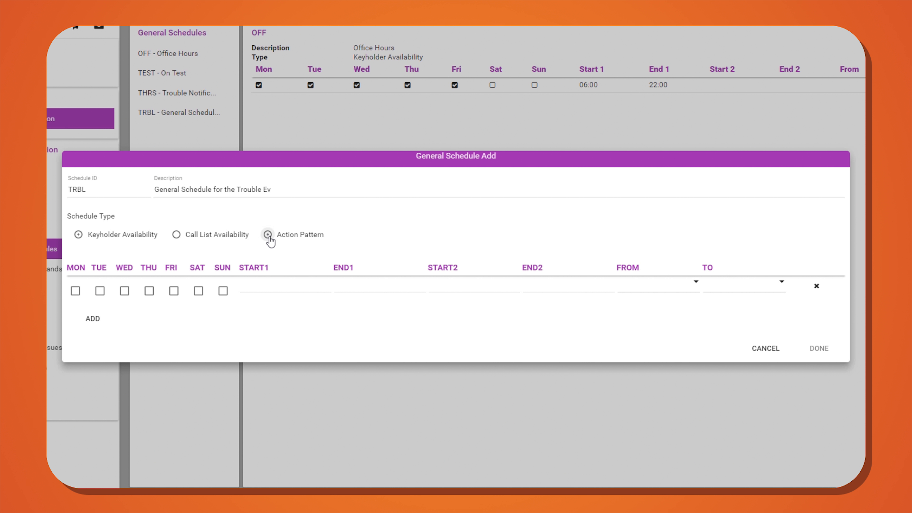
- Set the schedule to Monday through Friday from 08:00 to 22:00 and save the record
left_click(76, 291)
left_click(99, 291)
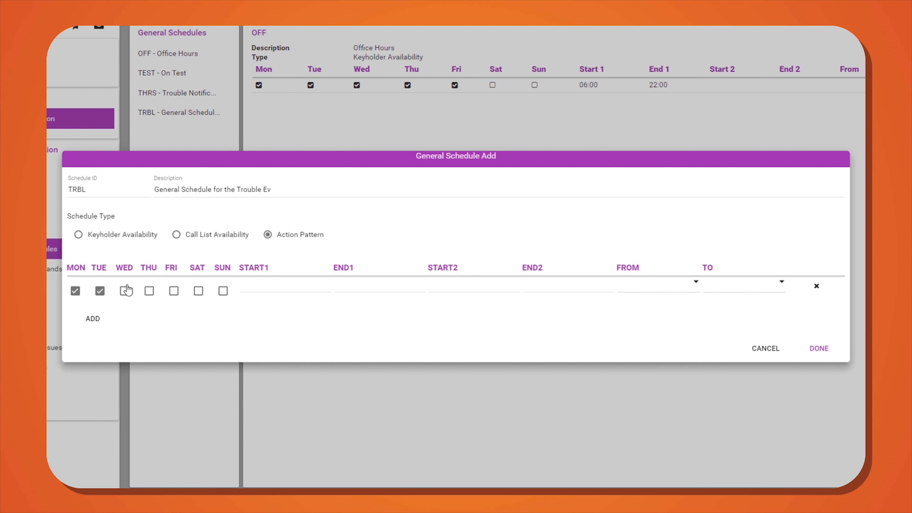
left_click(124, 291)
left_click(149, 293)
left_click(174, 291)
left_click(246, 290)
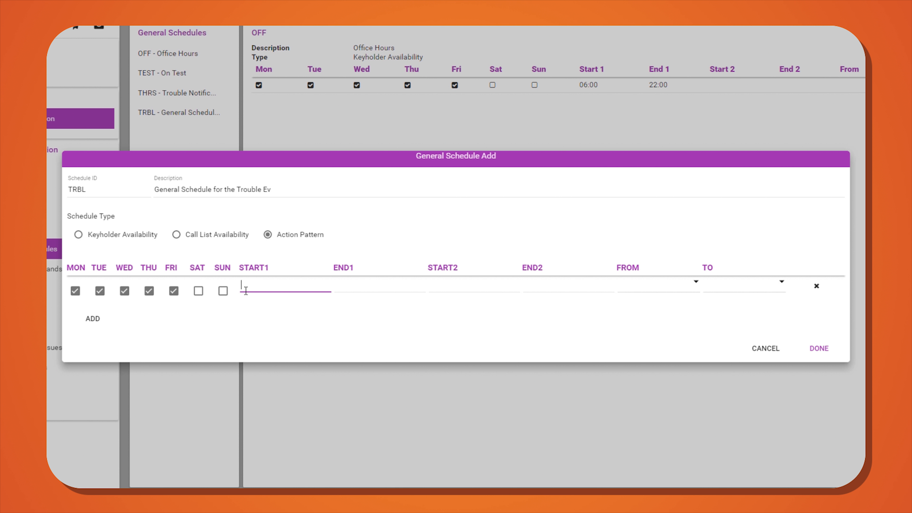
type("08:00")
key("Tab")
type("22:00")
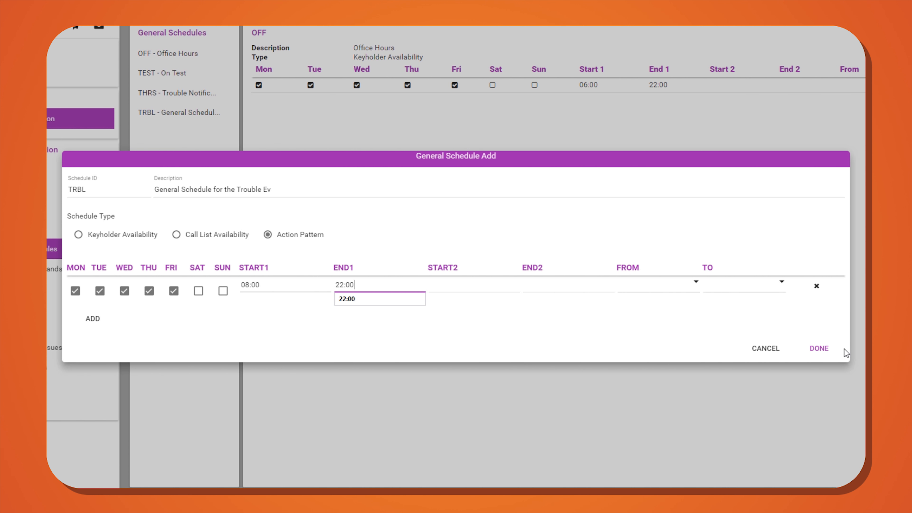
left_click(832, 351)
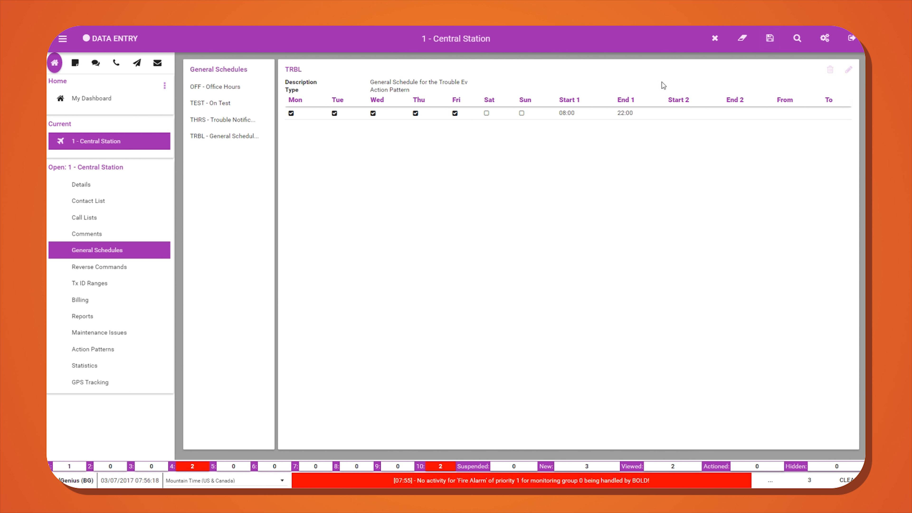
left_click(771, 45)
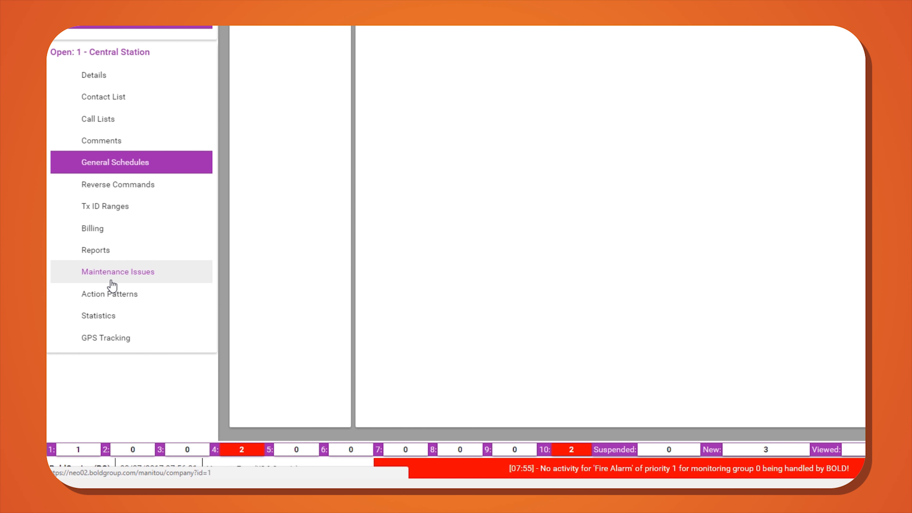
- Create an action pattern with code TRB and description "Troubles With Schedule" in the Default category, without copying an existing one
left_click(110, 300)
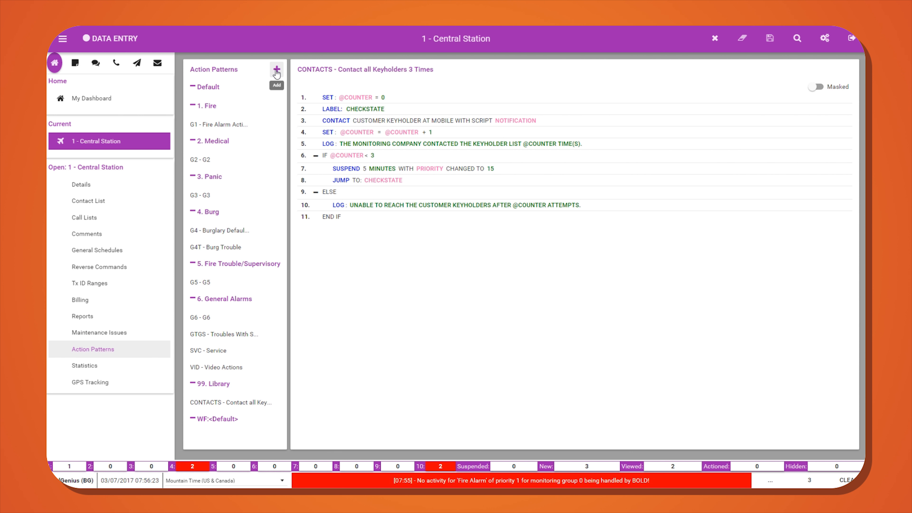
left_click(274, 69)
type("TB")
key("BackSpace")
type("RB")
key("Tab")
type("Troubl")
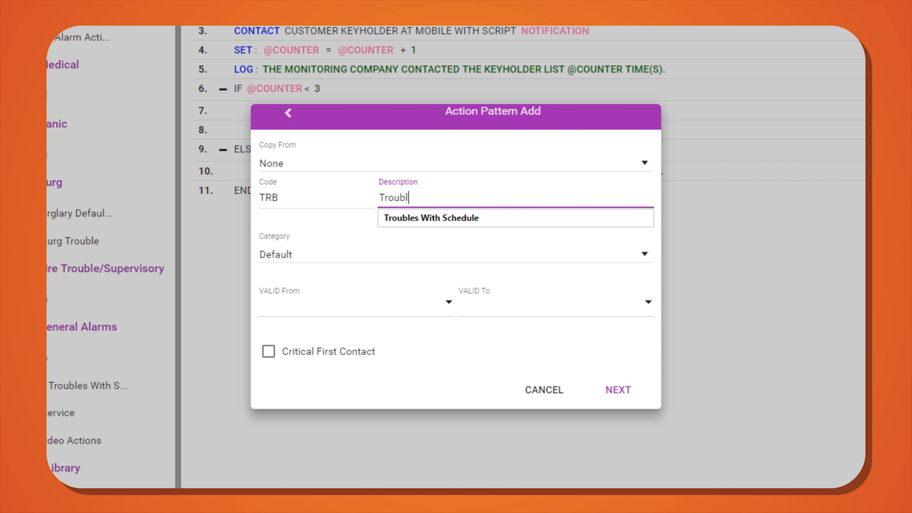
key("Down")
key("Tab")
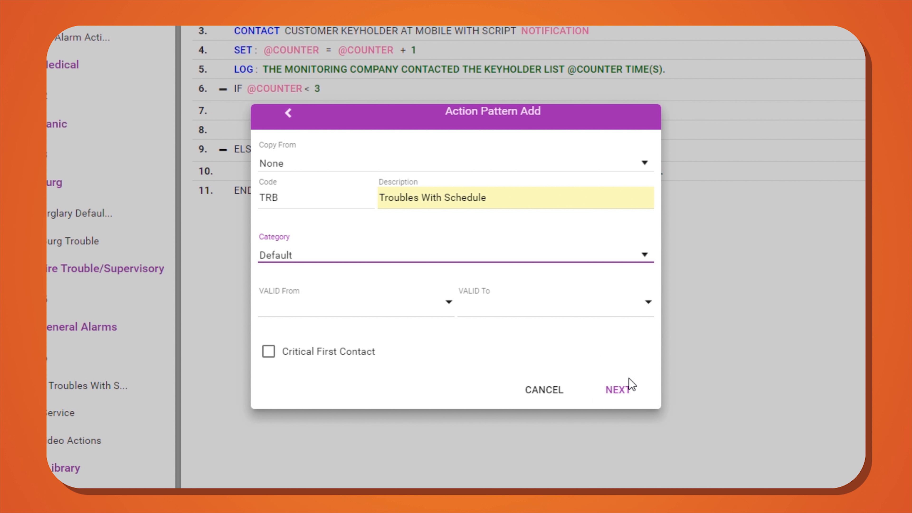
left_click(632, 387)
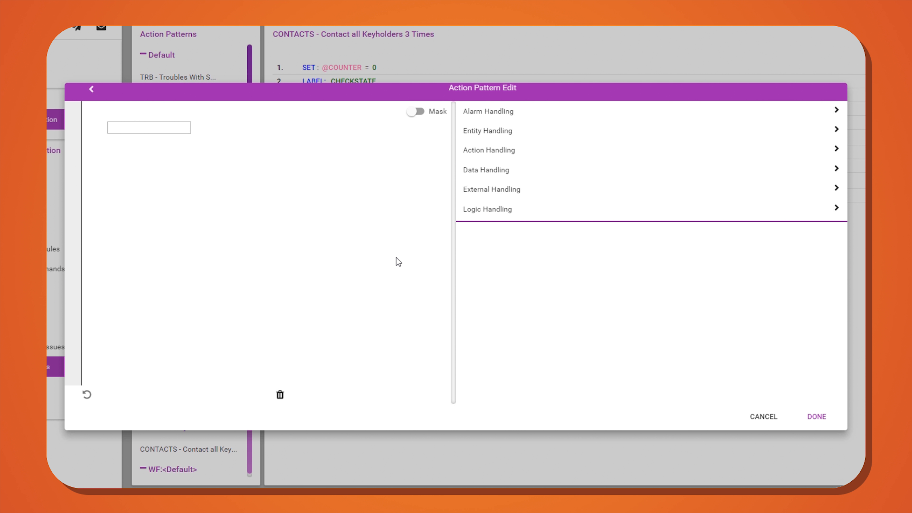
- Add an If line that tests General Schedule [At Alarm Time] against the TRBL schedule
left_click(482, 210)
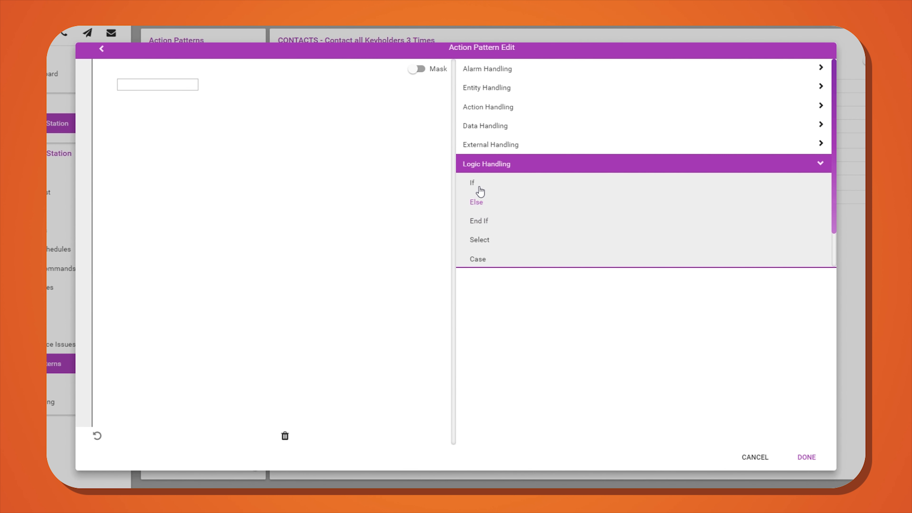
left_click(474, 185)
left_click(554, 307)
scroll(554, 308, "down", 1)
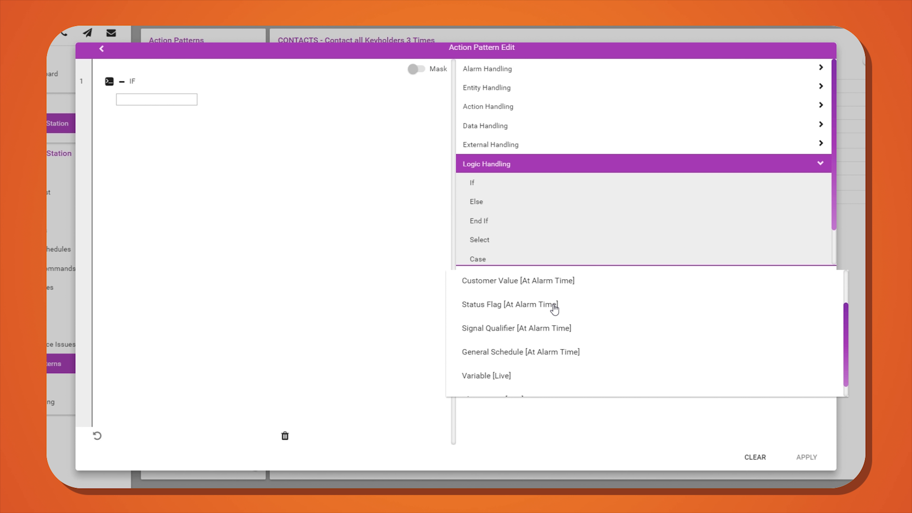
left_click(553, 352)
left_click(529, 328)
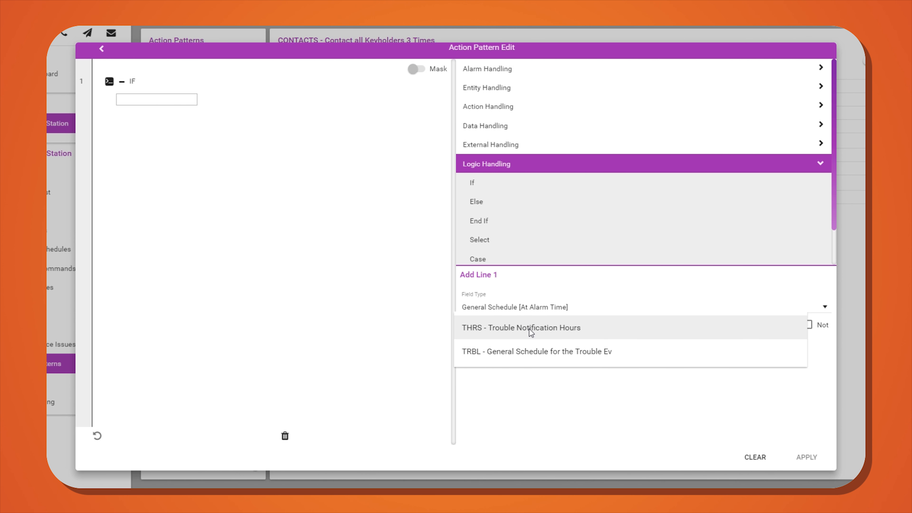
left_click(527, 351)
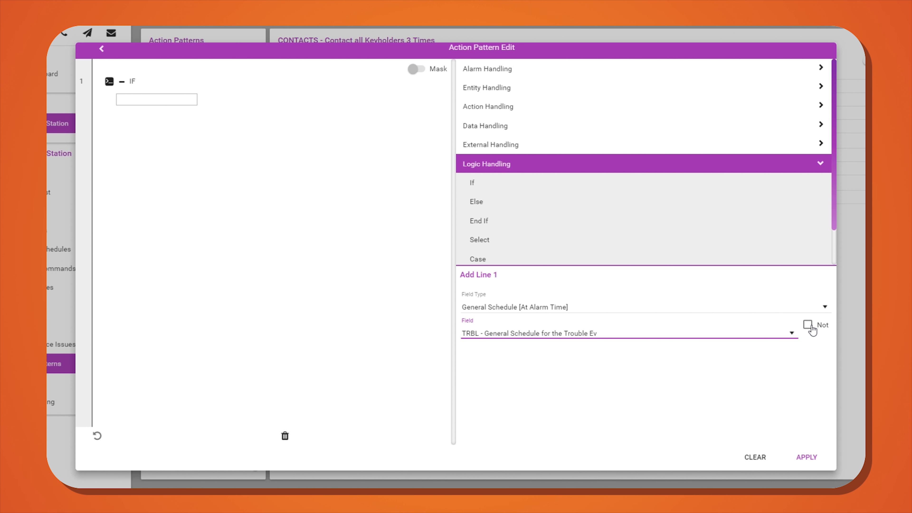
left_click(807, 458)
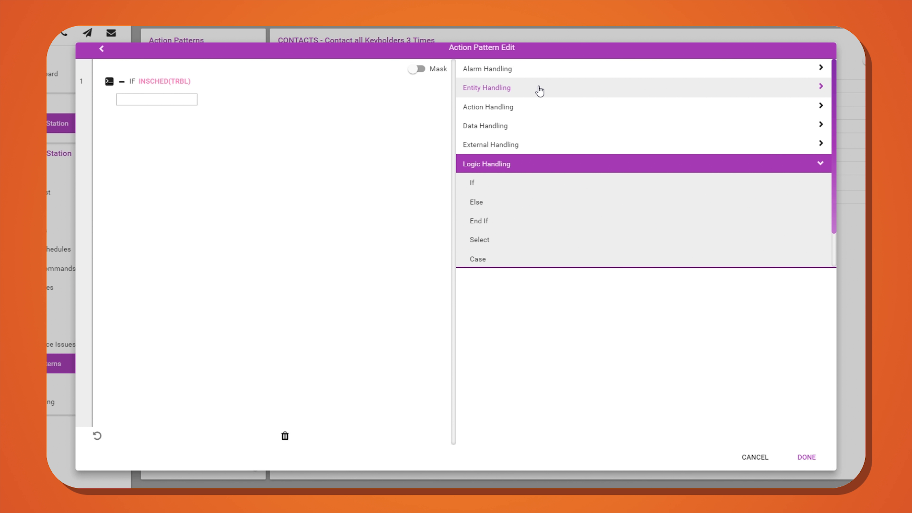
- Add a Notify line inside the If for the customer's E-Mail contact point, using script type Script Default and script 1 - EMail
left_click(539, 91)
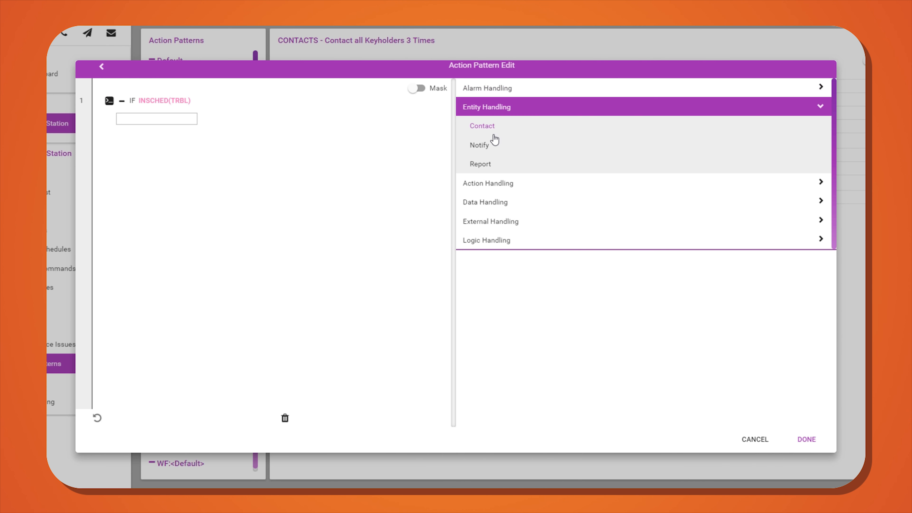
left_click(490, 148)
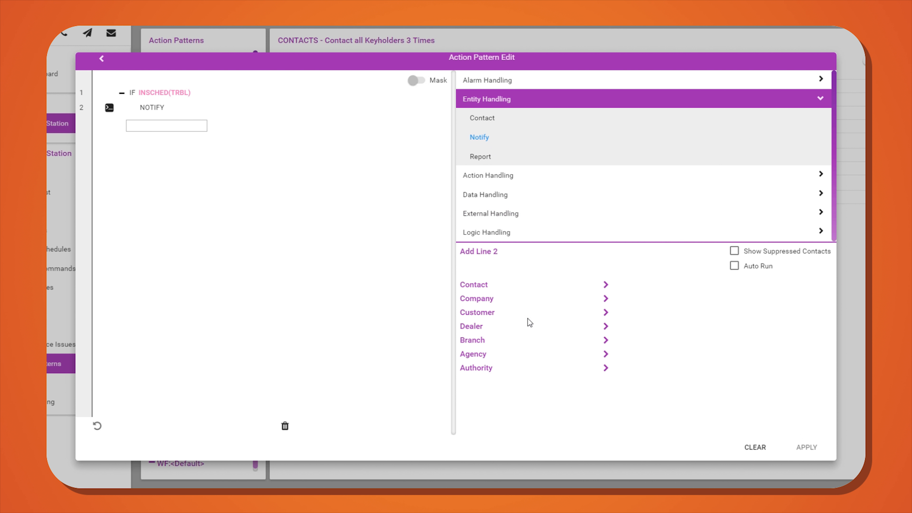
left_click(500, 316)
left_click(672, 311)
scroll(656, 396, "down", 3)
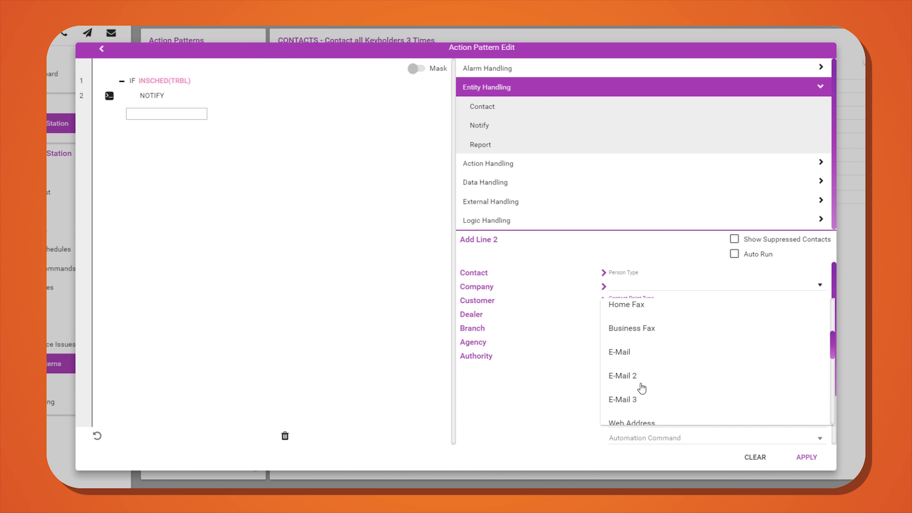
left_click(643, 352)
scroll(661, 323, "down", 2)
left_click(658, 397)
left_click(646, 485)
left_click(639, 444)
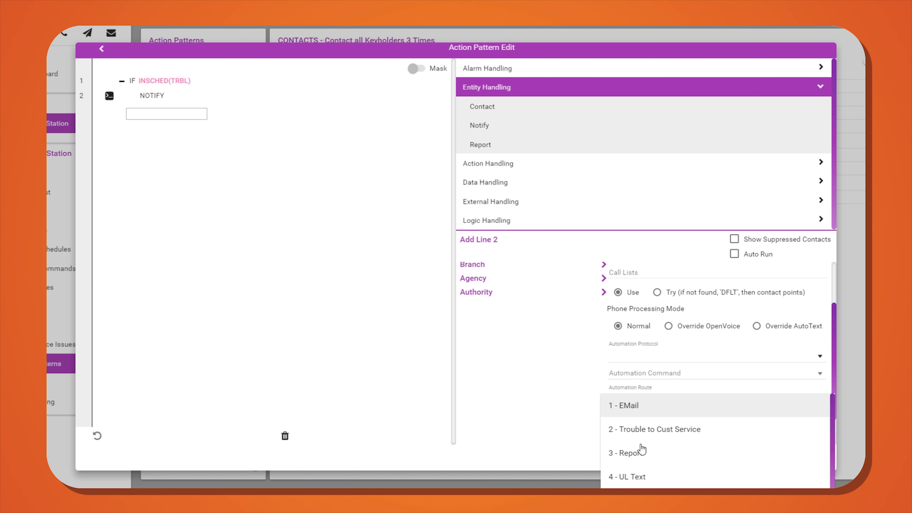
left_click(628, 406)
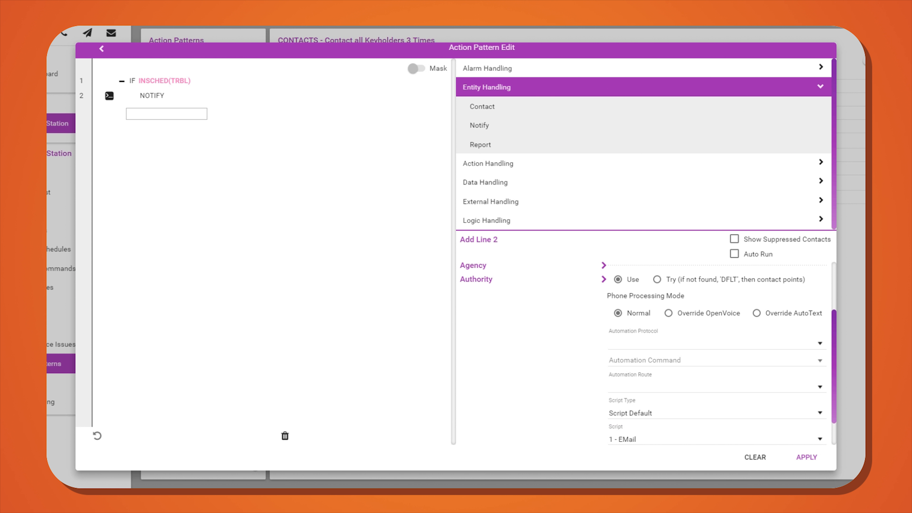
left_click(806, 457)
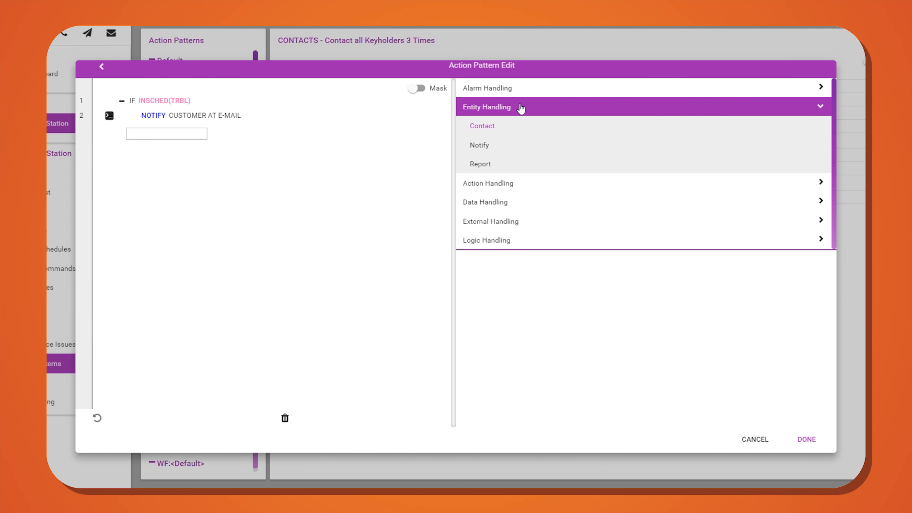
- Add a Close line below the notification with resolution code group AU
left_click(516, 91)
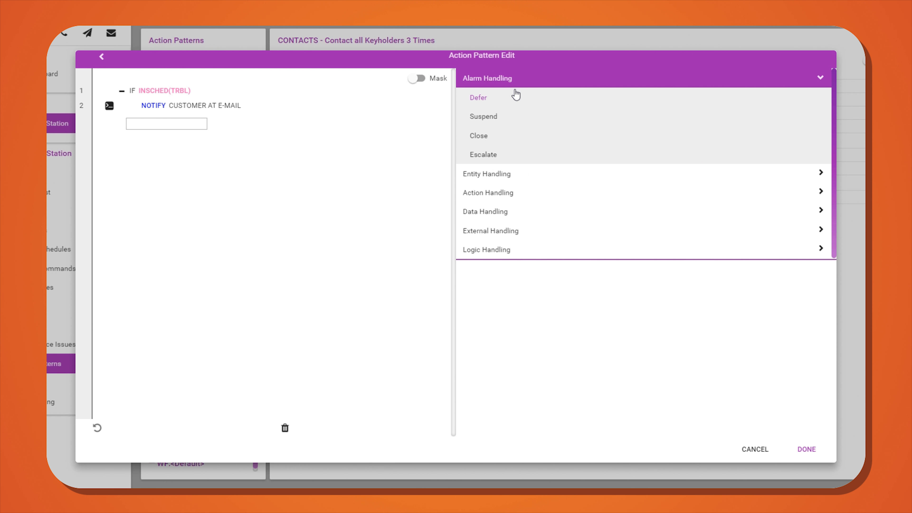
left_click(482, 137)
left_click(473, 318)
type("AU")
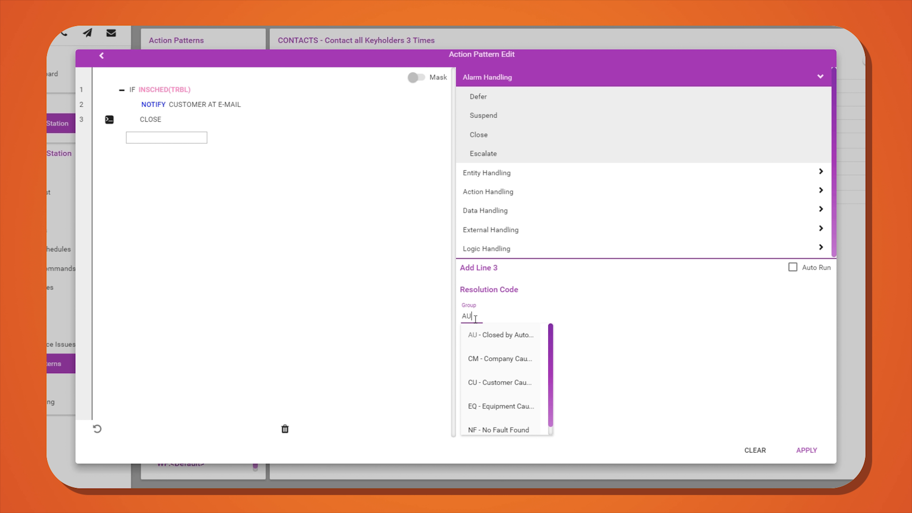
left_click(806, 451)
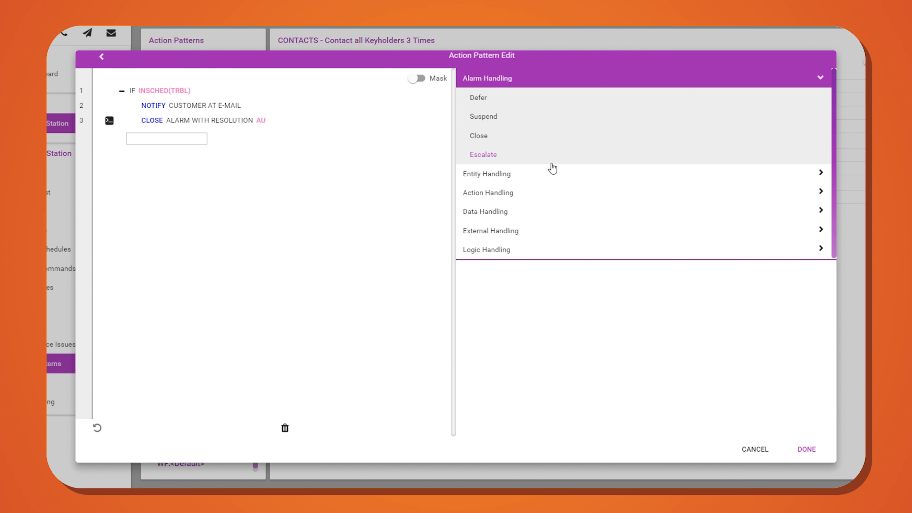
- Add an Else branch with a Contact line for the customer's person type Keyholder
left_click(501, 252)
left_click(477, 204)
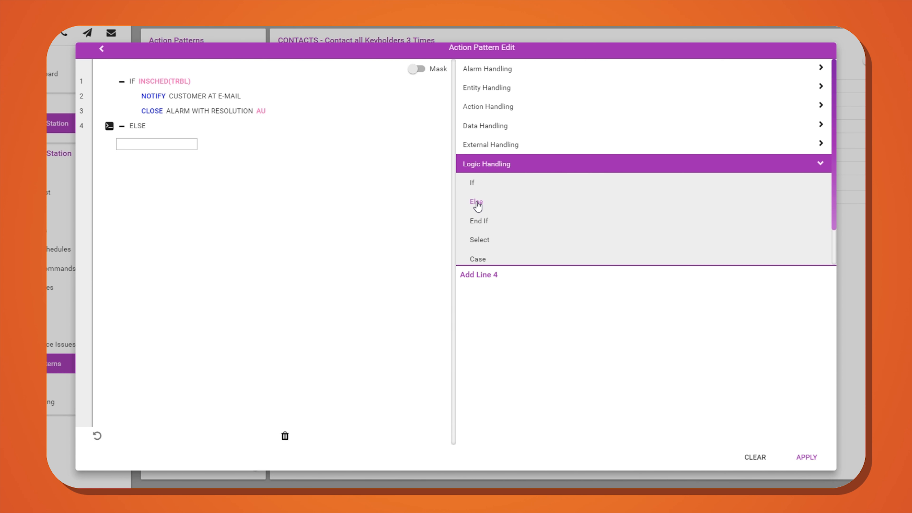
left_click(514, 87)
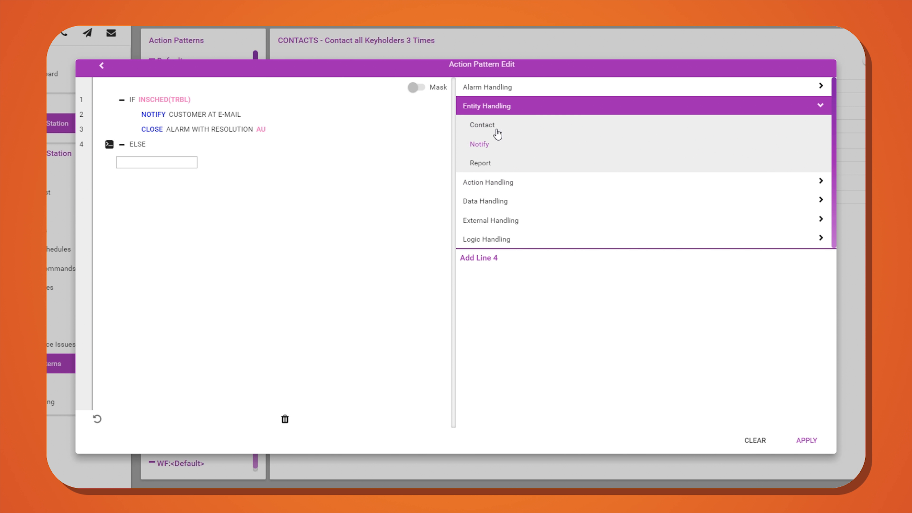
left_click(496, 125)
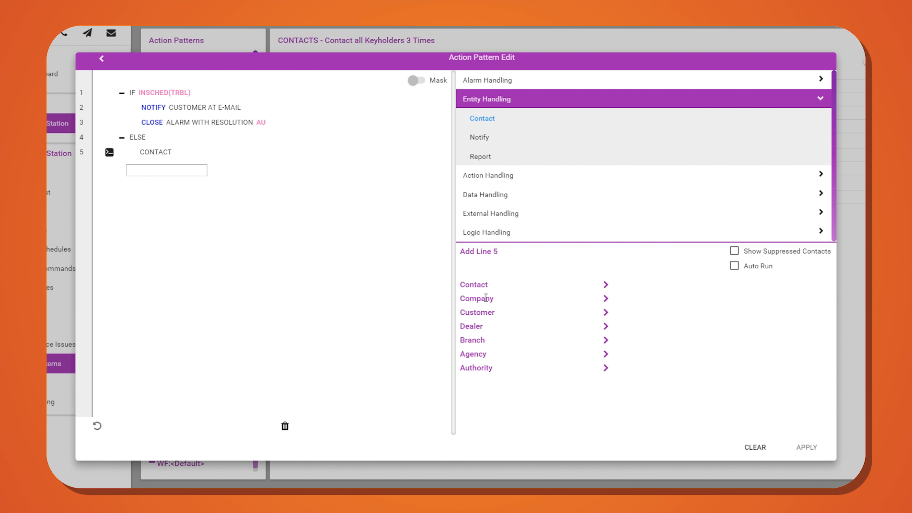
left_click(481, 313)
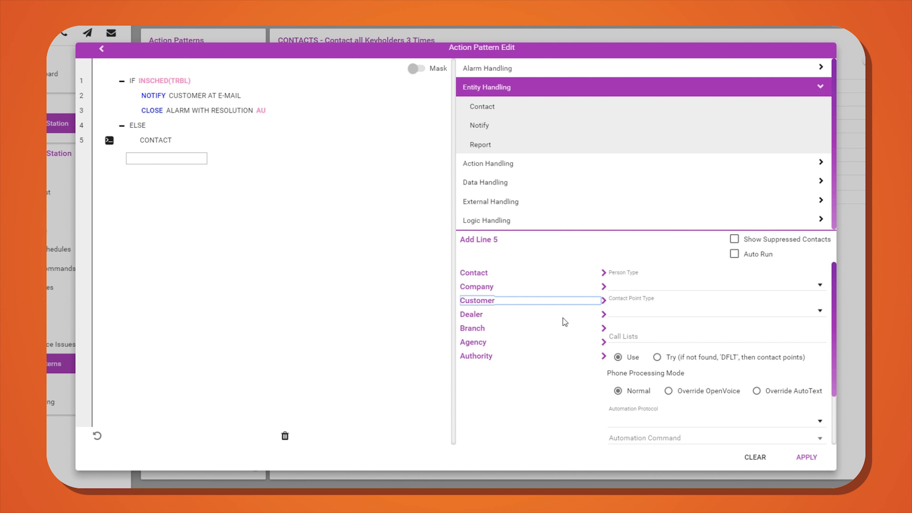
left_click(642, 285)
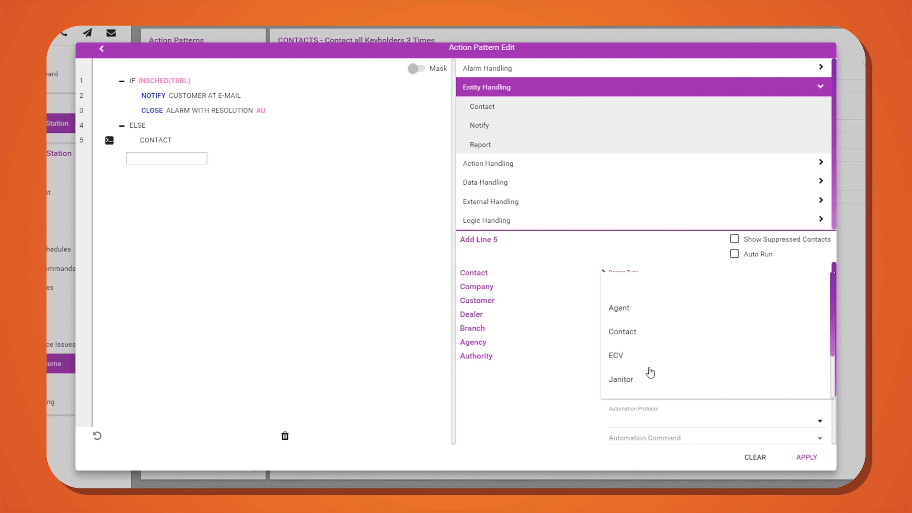
scroll(648, 370, "down", 2)
left_click(637, 341)
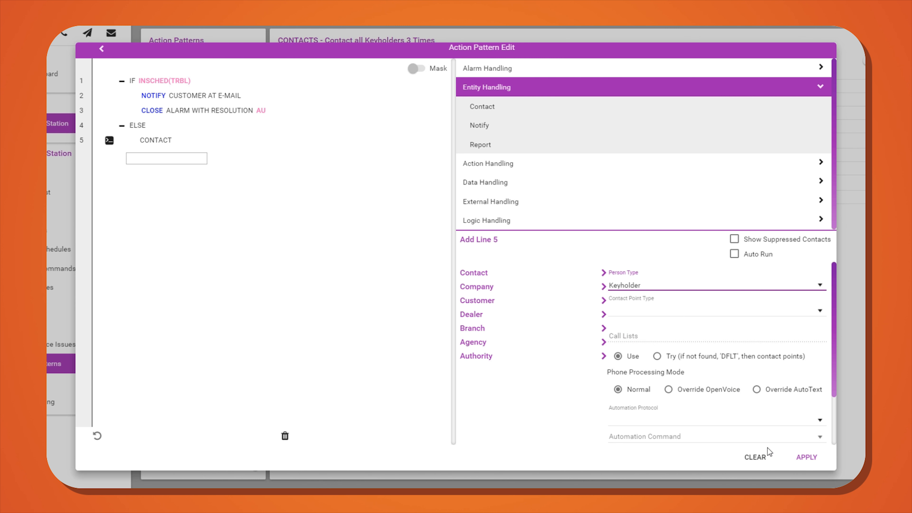
left_click(804, 457)
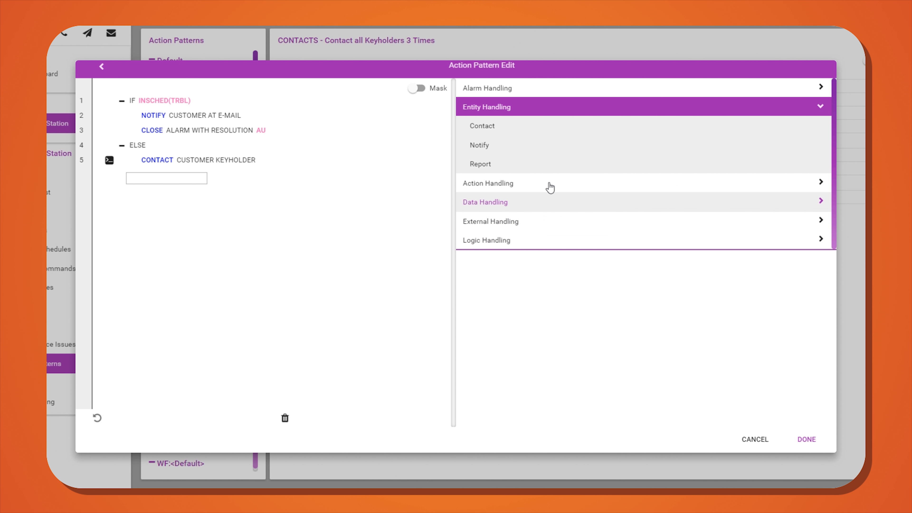
- End the condition with an End If line and save the completed Troubles With Schedule action pattern
left_click(534, 248)
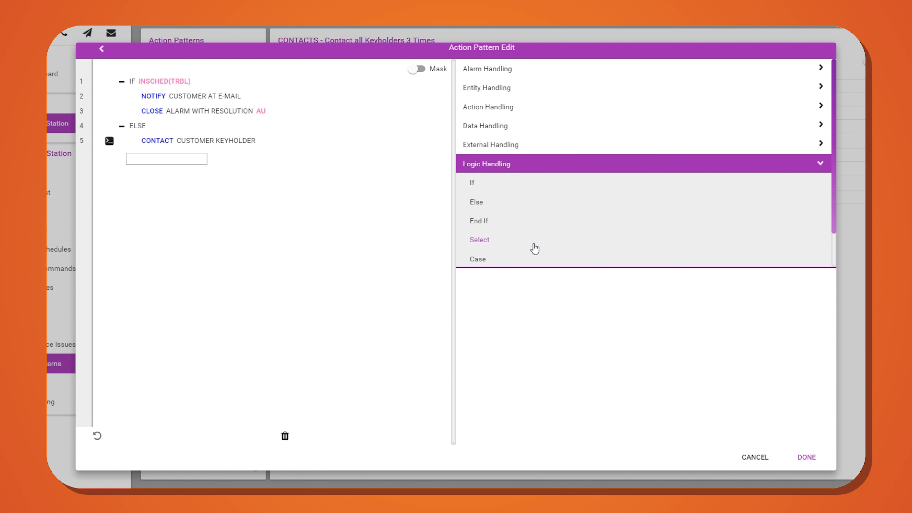
left_click(489, 223)
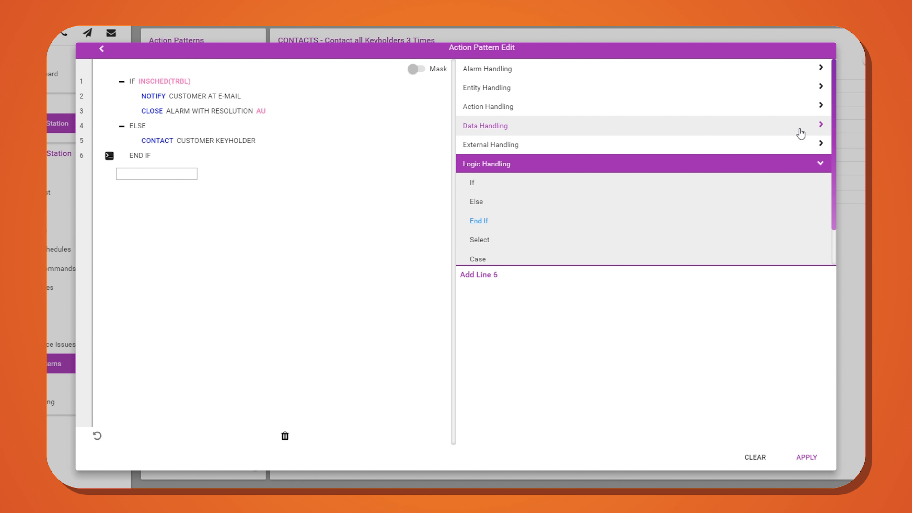
left_click(808, 460)
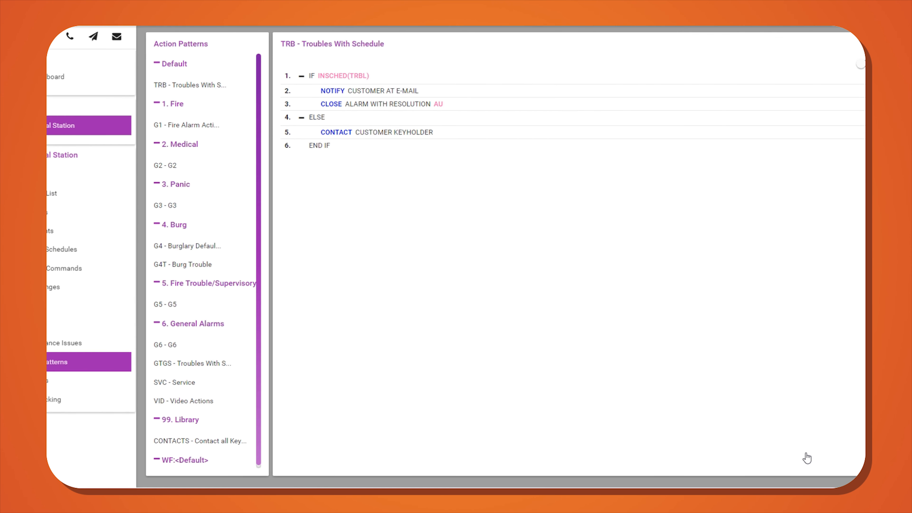
left_click(770, 43)
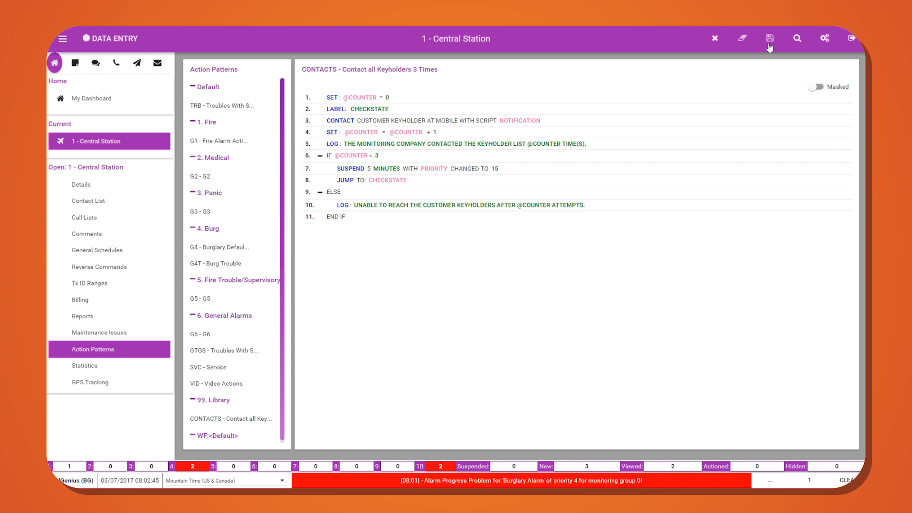
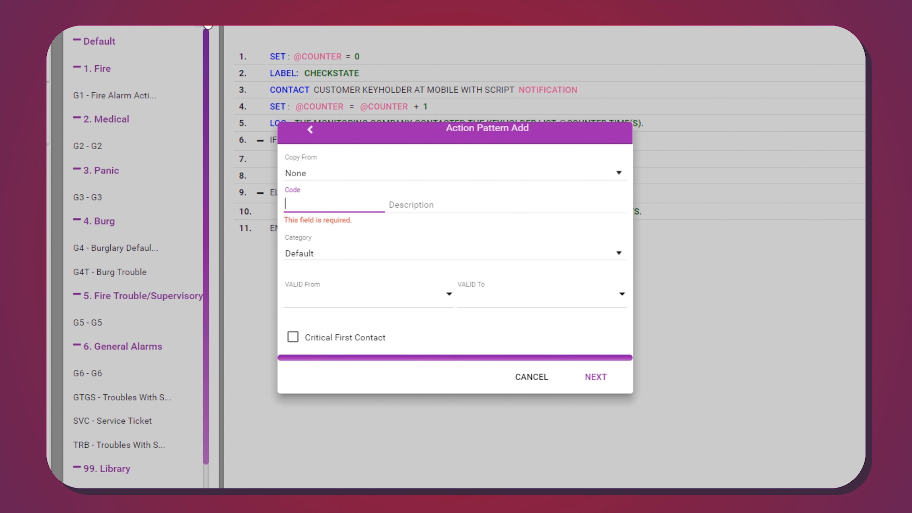
- Create a new action pattern with code VID, description Video Actions and category 6. General Alarms
type("VID")
key("Tab")
type("Vid")
key("Down")
key("Tab")
key("6")
key("Tab")
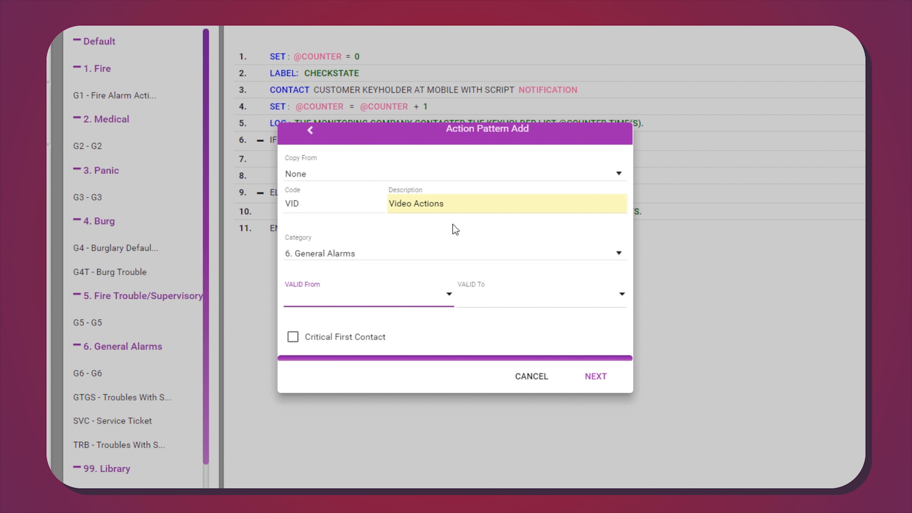
left_click(593, 374)
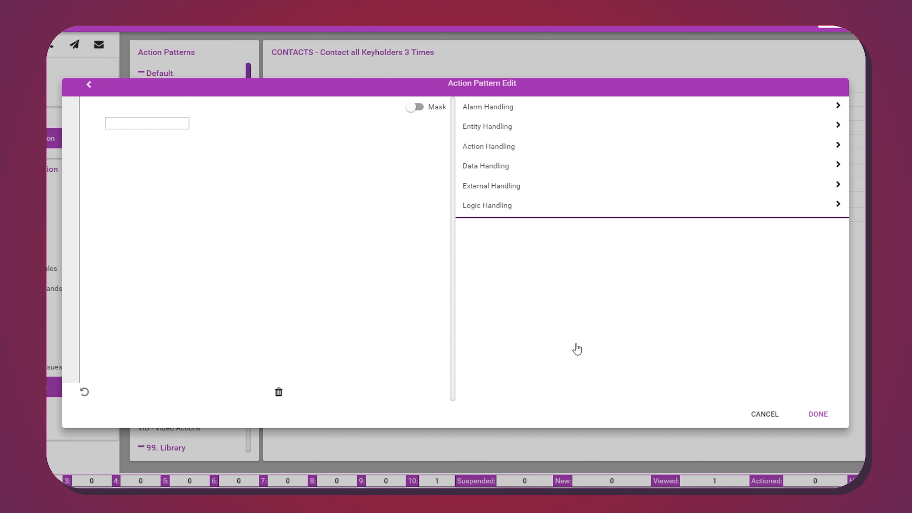
- Add a Connect line for device CAM1 with system 1 and TX 1
left_click(501, 191)
left_click(490, 206)
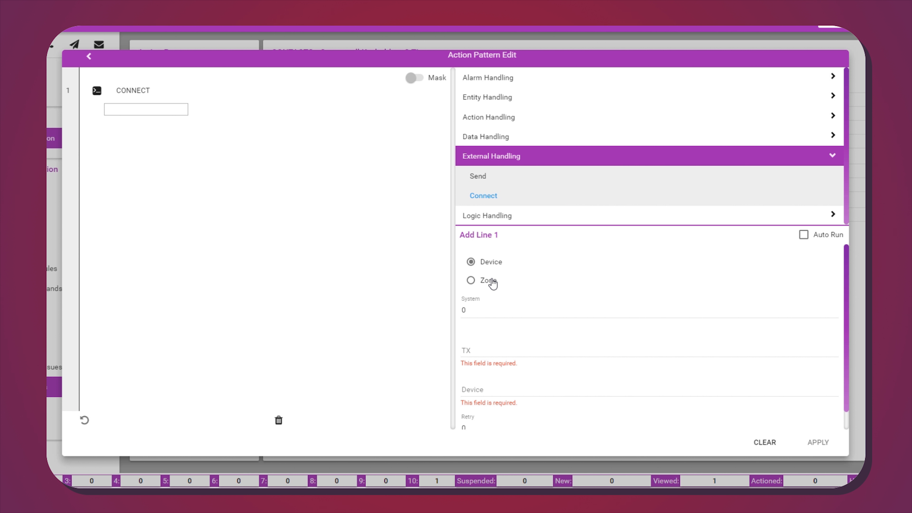
left_click_drag(490, 311, 431, 311)
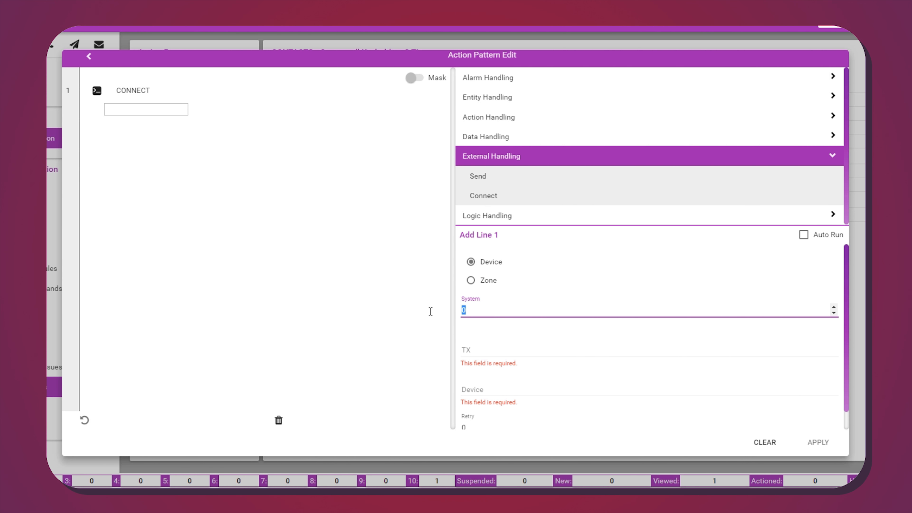
type("1")
key("Tab")
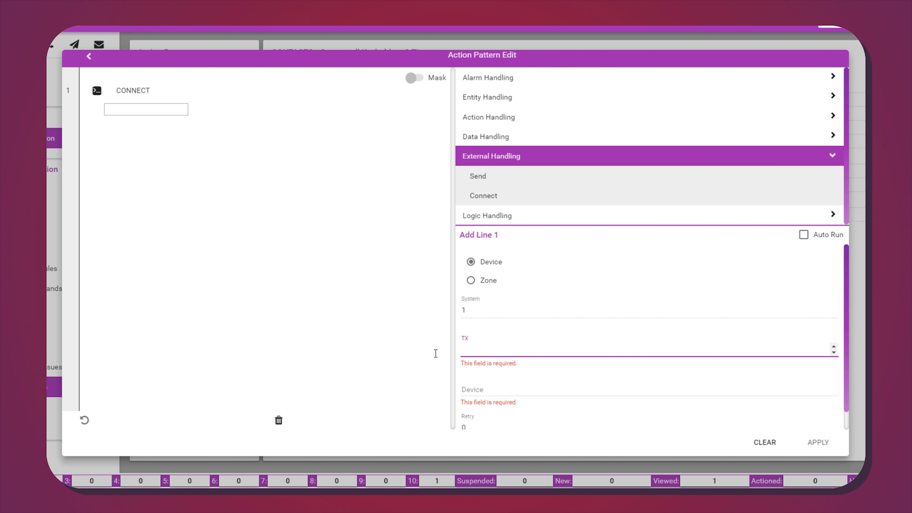
type("1")
key("Tab")
type("CAM")
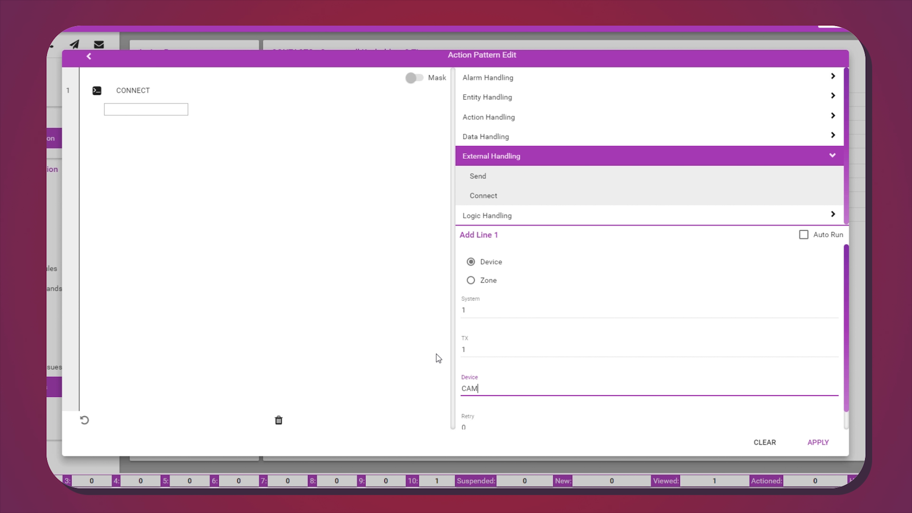
type("1")
key("Tab")
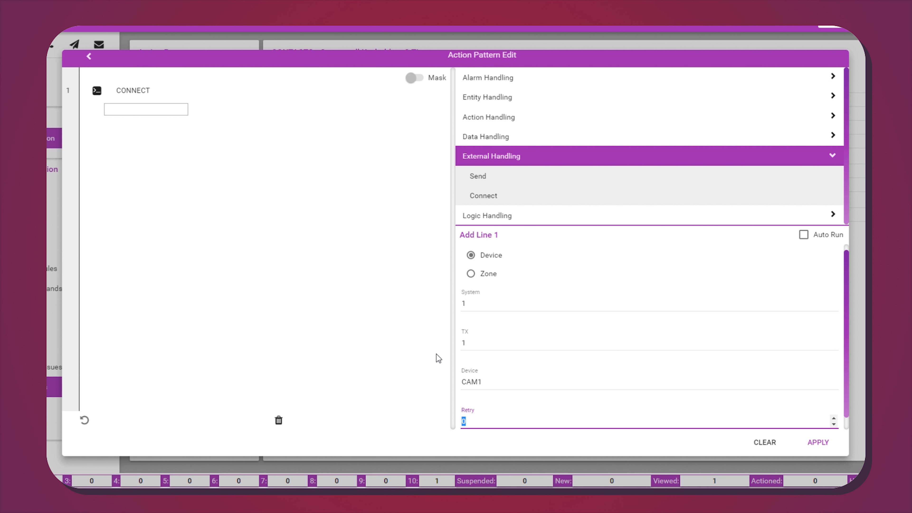
left_click(822, 442)
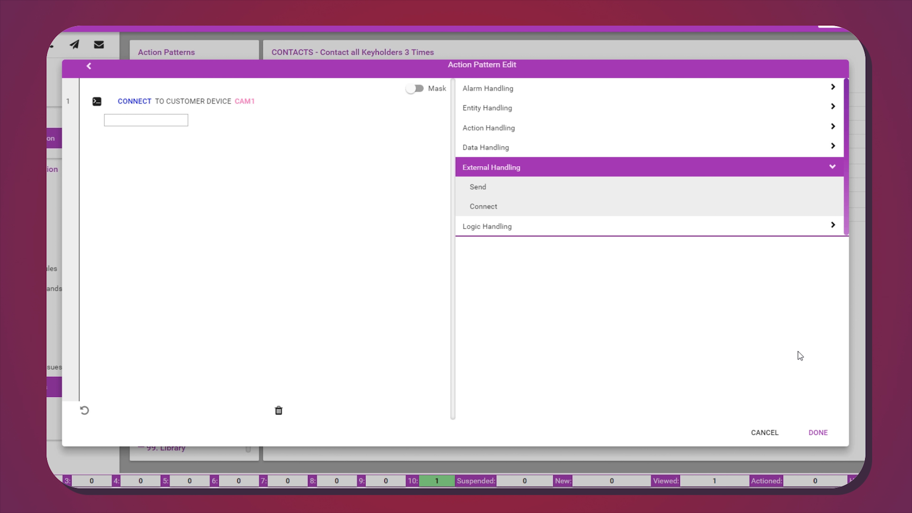
left_click(508, 151)
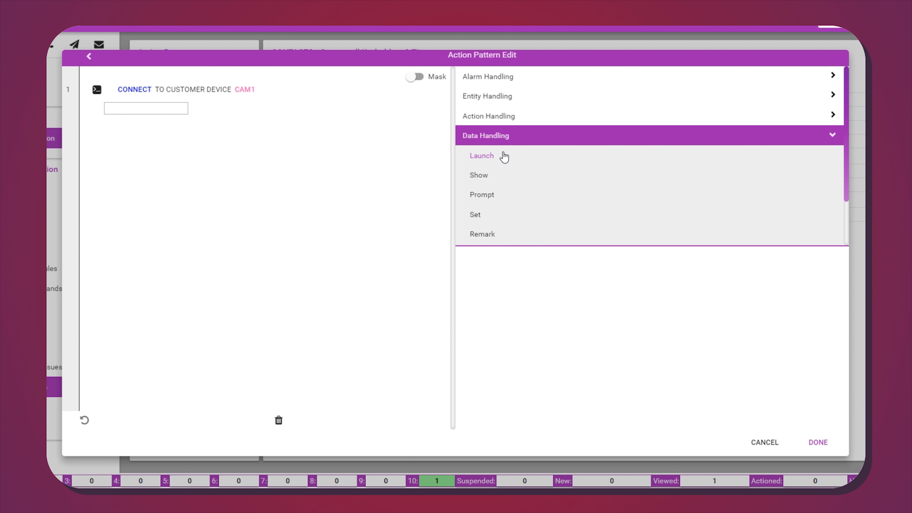
left_click(488, 195)
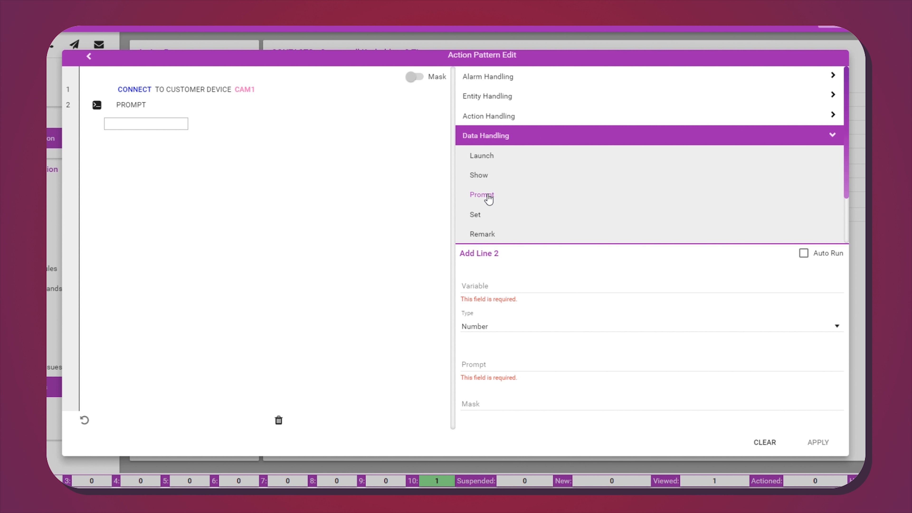
left_click(510, 286)
type("@SEE")
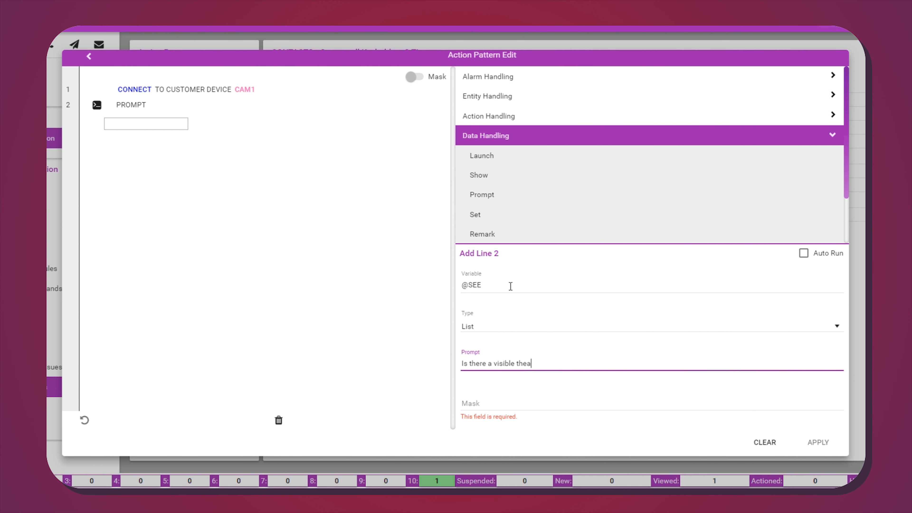
type("at")
key("BackSpace")
key("BackSpace")
key("BackSpace")
key("BackSpace")
type("reat?")
key("Tab")
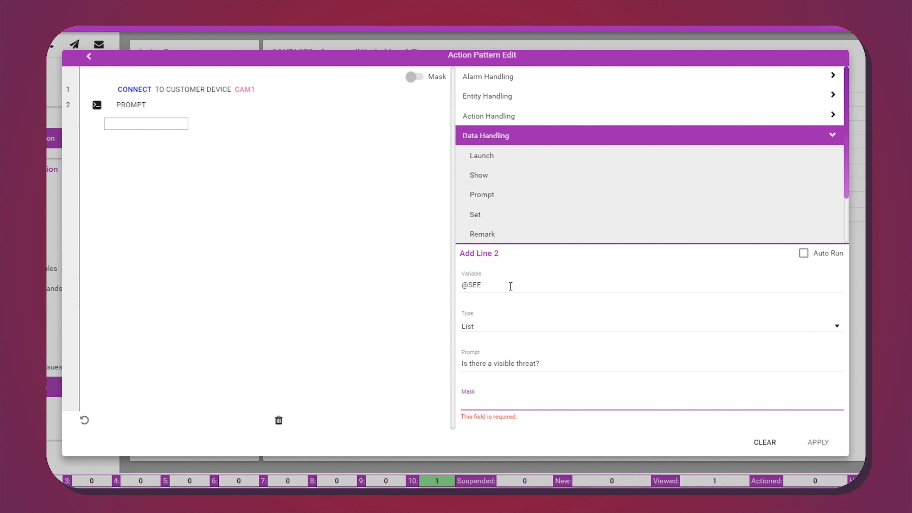
- Set the prompt's mask to "a;Yes|no;No|unidentifieable;Unsure" and apply the line
type("a;")
key("BackSpace")
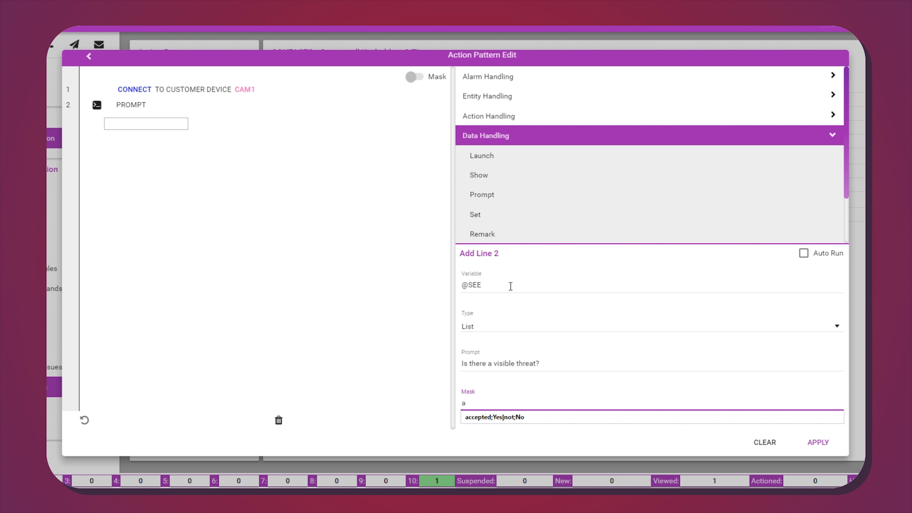
type(";Yes|no")
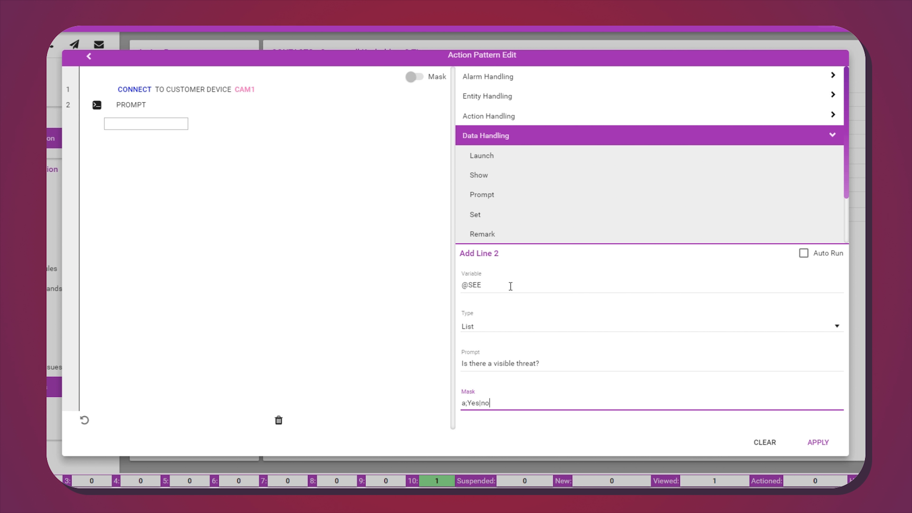
type(";No|unidentifieable;Unsure")
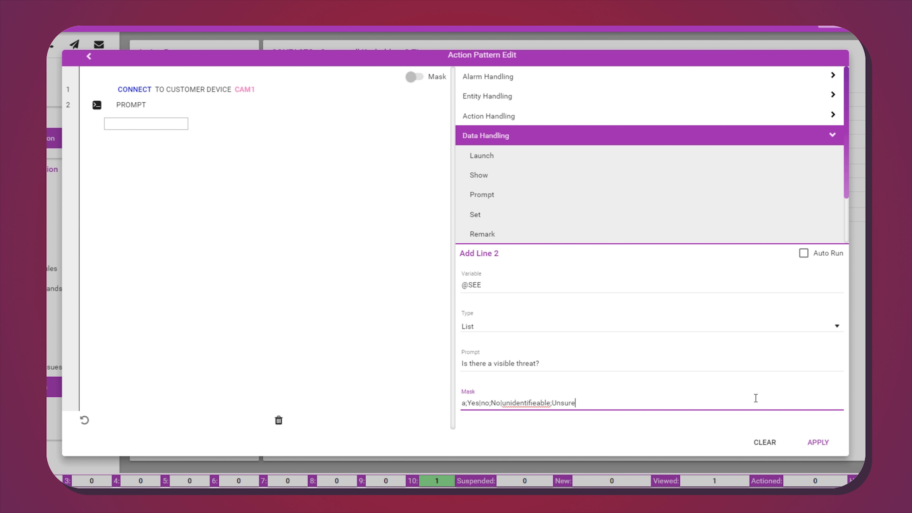
left_click(818, 442)
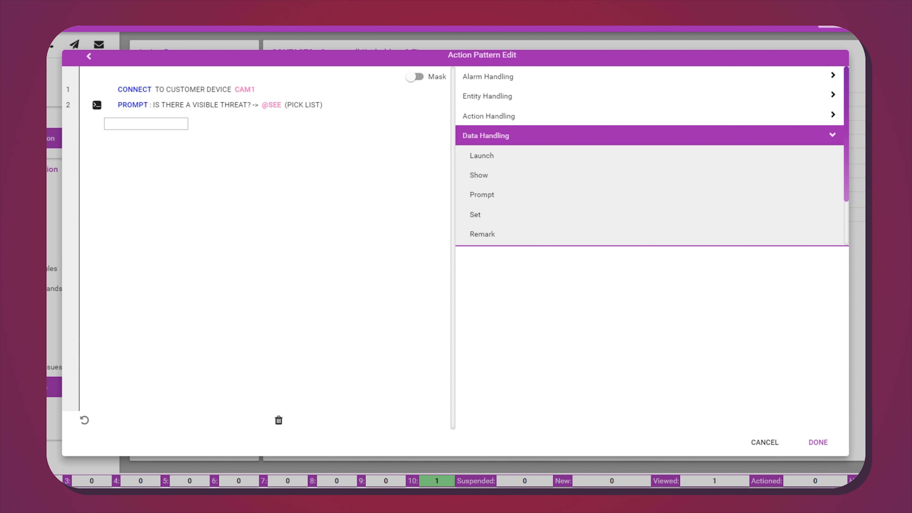
scroll(613, 207, "down", 1)
left_click(535, 204)
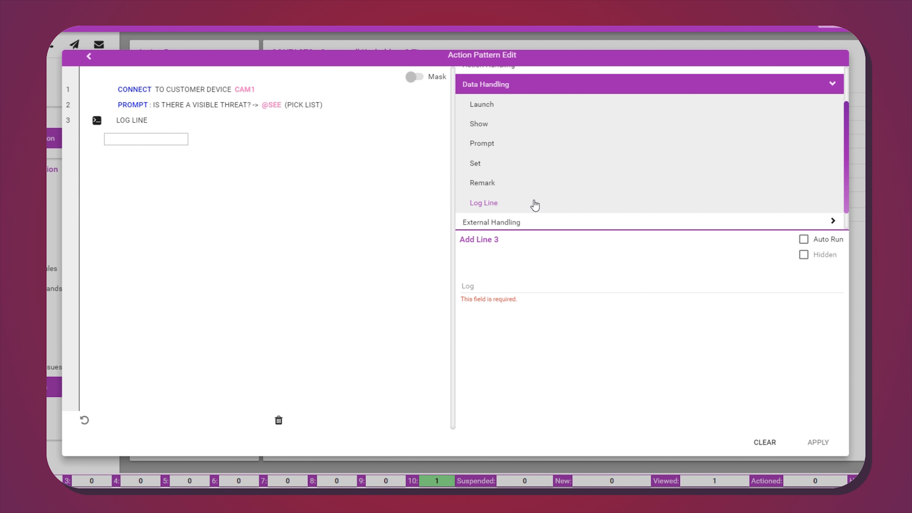
left_click(463, 287)
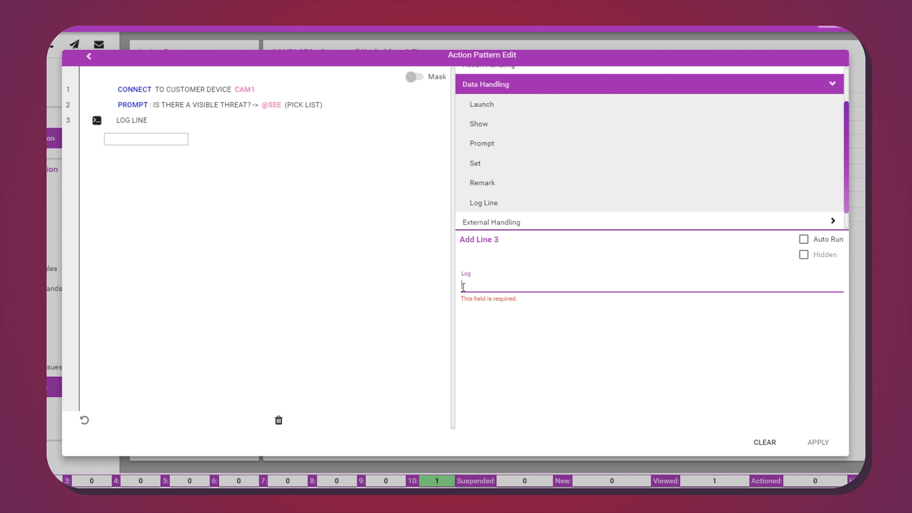
type("Operator")
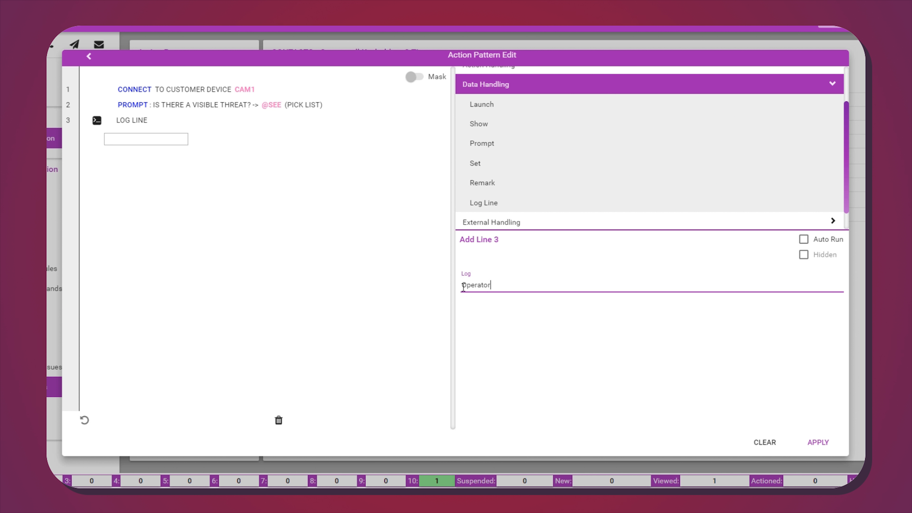
type(" observed @SEE threat.")
left_click(803, 239)
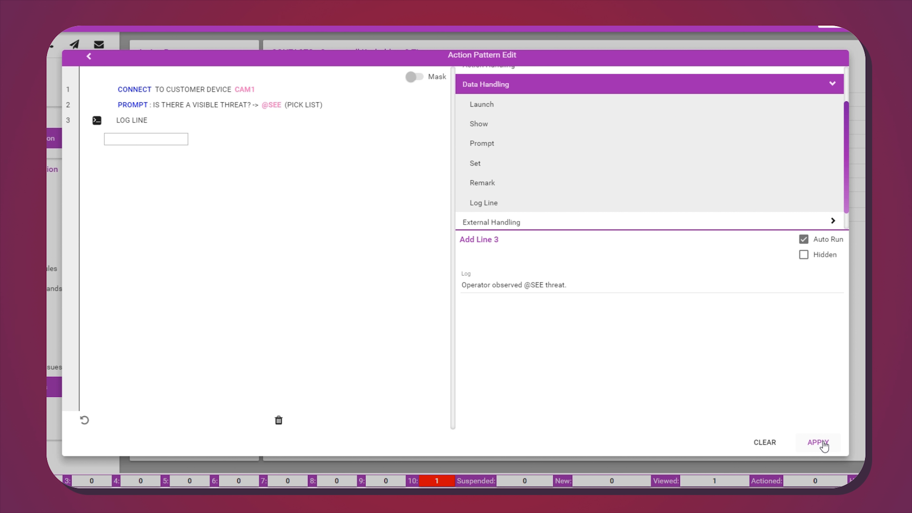
left_click(818, 442)
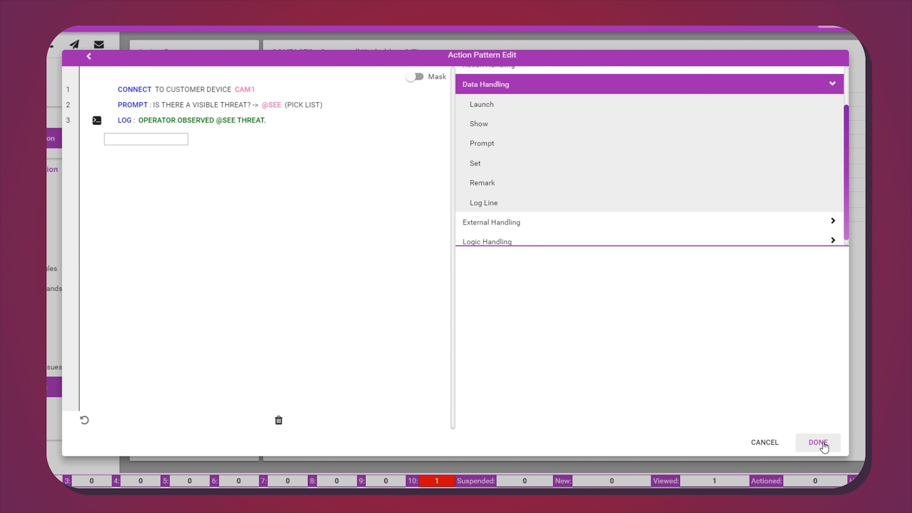
left_click(488, 243)
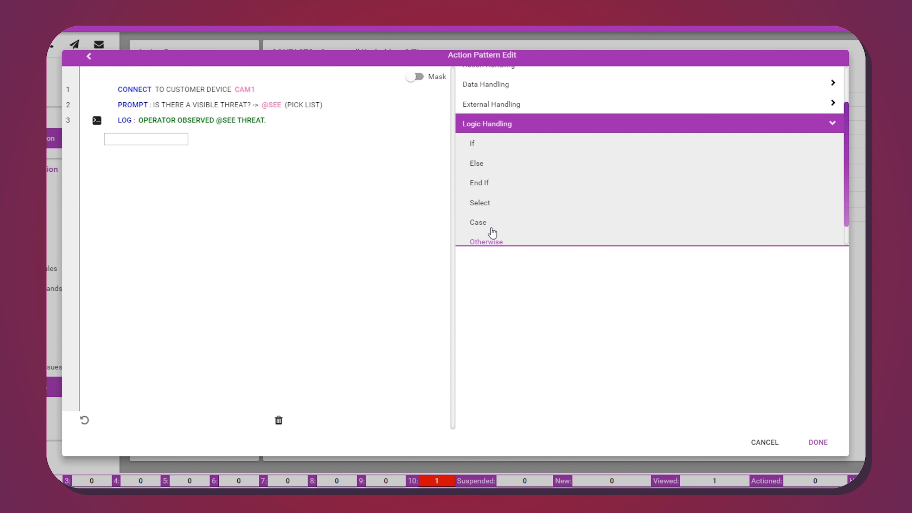
left_click(486, 203)
left_click(513, 286)
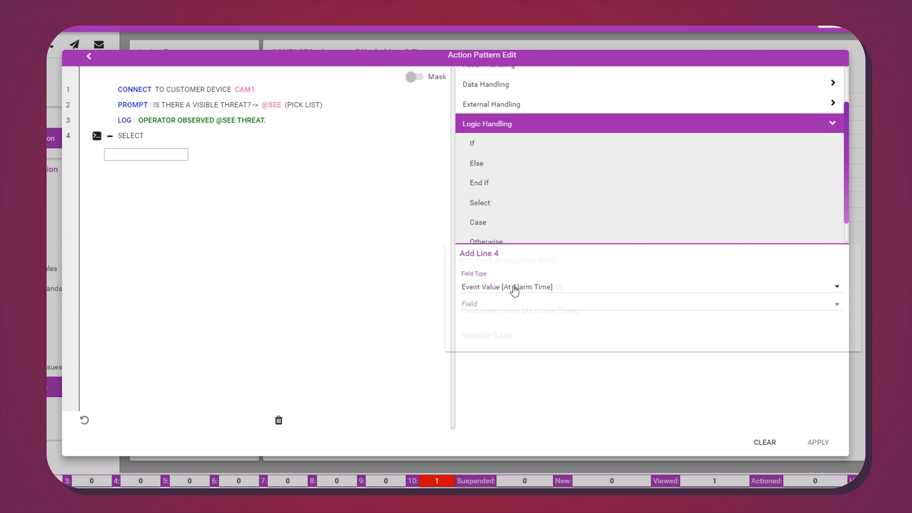
left_click(500, 337)
left_click(487, 310)
left_click(487, 309)
left_click(822, 444)
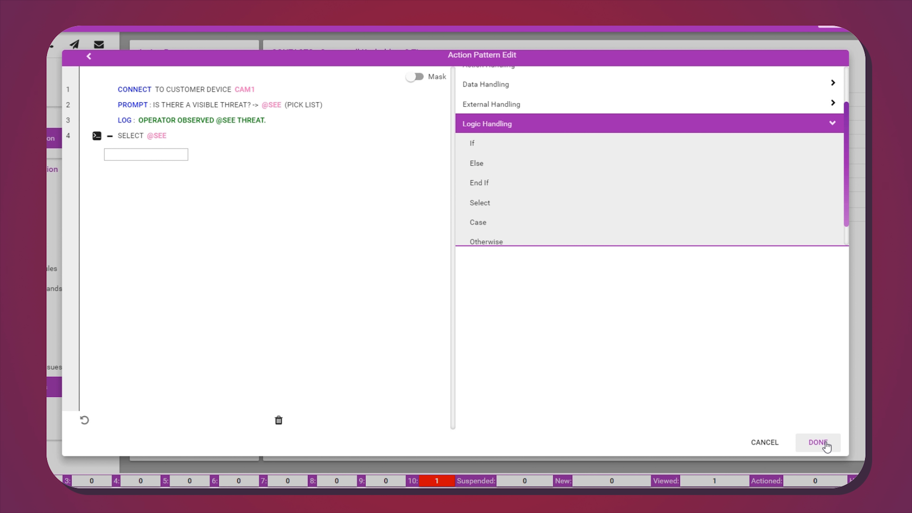
- Add a Case line under the Select for the value equal to Yes
left_click(492, 226)
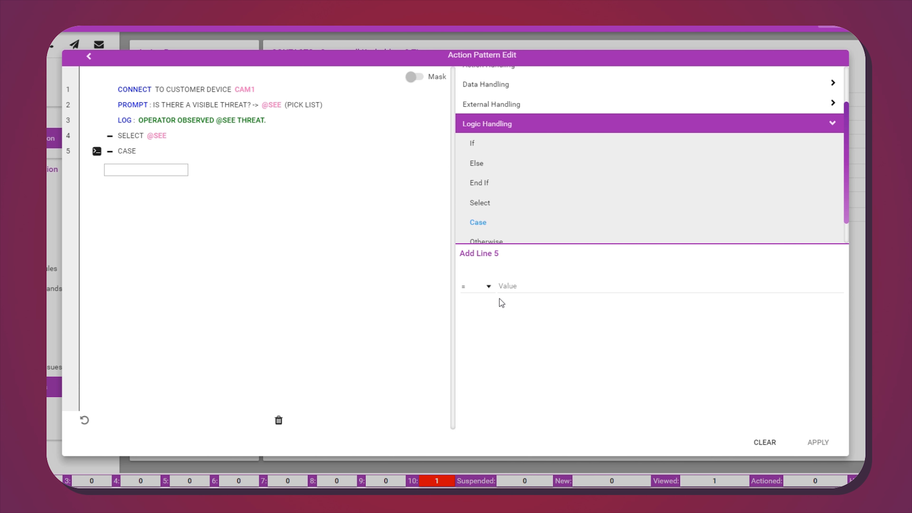
left_click(502, 286)
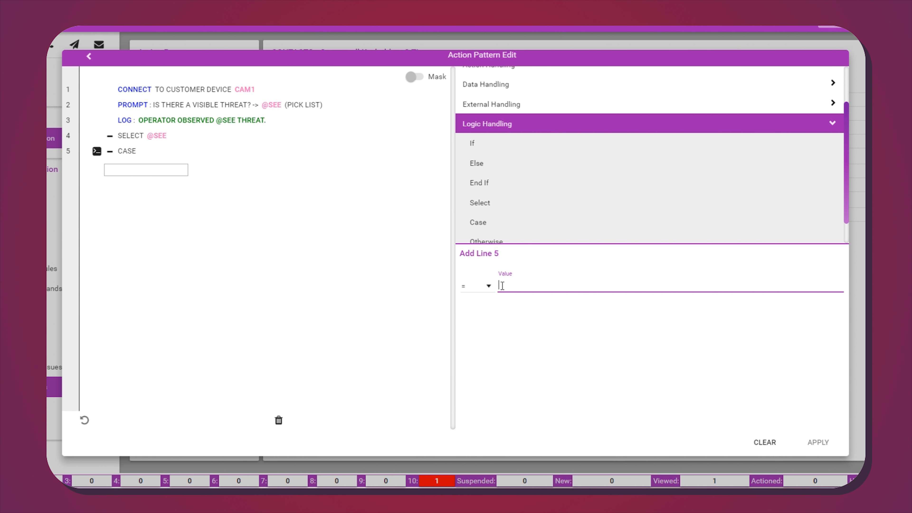
type("Yes")
left_click(822, 443)
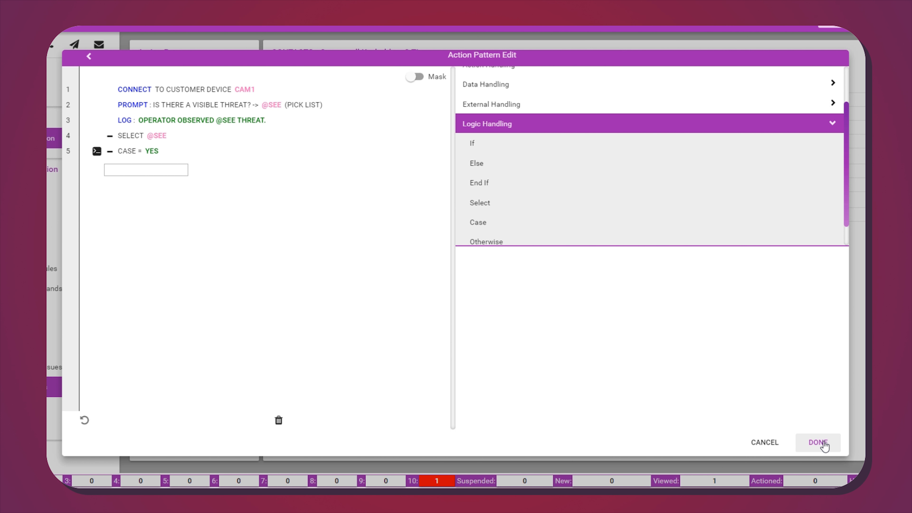
- Add a Contact line in the Yes case for the Police authority at contact point type Site
scroll(509, 144, "up", 2)
left_click(493, 96)
left_click(494, 121)
left_click(479, 360)
left_click(672, 278)
left_click(664, 316)
left_click(646, 313)
left_click(641, 344)
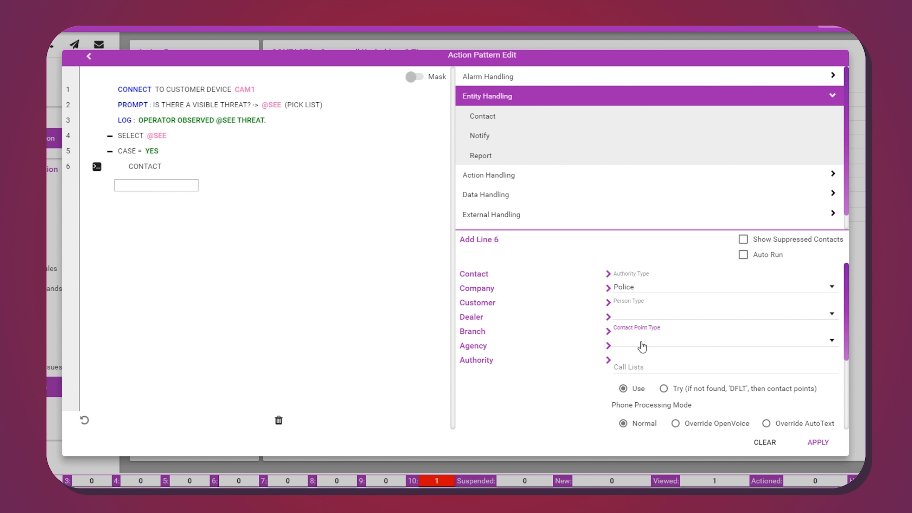
left_click(818, 442)
- Add two more Contact lines, one for the customer at Site and one for the customer's Keyholder
left_click(485, 117)
left_click(477, 303)
left_click(818, 442)
left_click(482, 118)
left_click(477, 302)
left_click(635, 359)
left_click(817, 442)
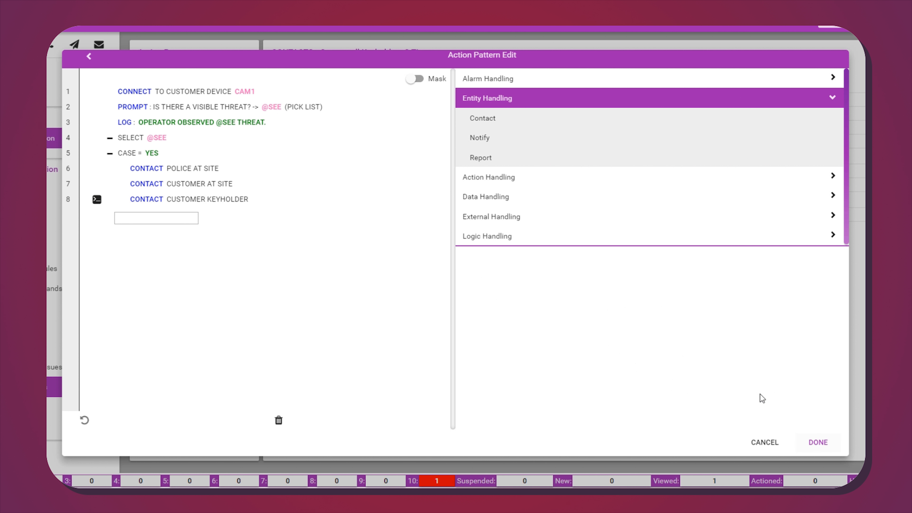
- Add a Close alarm line at the end of the Yes case without a resolution code
left_click(487, 78)
left_click(479, 137)
left_click(818, 442)
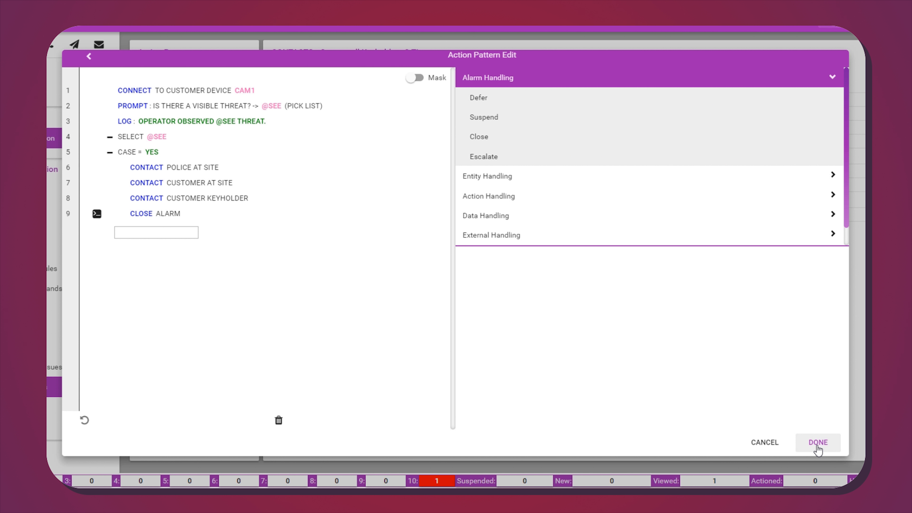
- Add a second Case line under the Select for the value equal to No
scroll(600, 235, "down", 2)
left_click(600, 237)
scroll(549, 234, "down", 2)
left_click(492, 208)
left_click(504, 286)
type("No")
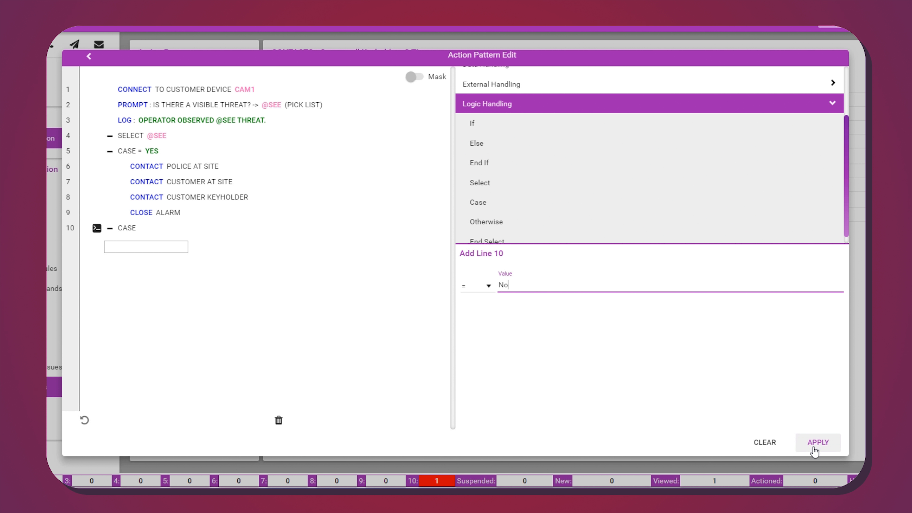
left_click(817, 442)
- Add a Close alarm line in the No case with resolution code NF
scroll(594, 201, "up", 2)
left_click(532, 85)
left_click(482, 136)
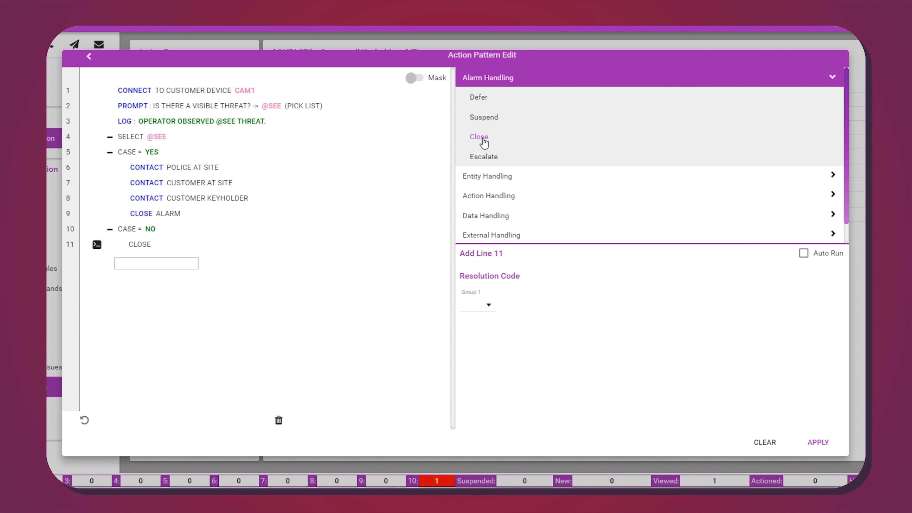
left_click(488, 310)
scroll(498, 363, "down", 1)
left_click(497, 401)
left_click(817, 442)
- Add an Otherwise branch containing a Connect line to customer device CAM2 on system 1, TX 1
left_click(497, 217)
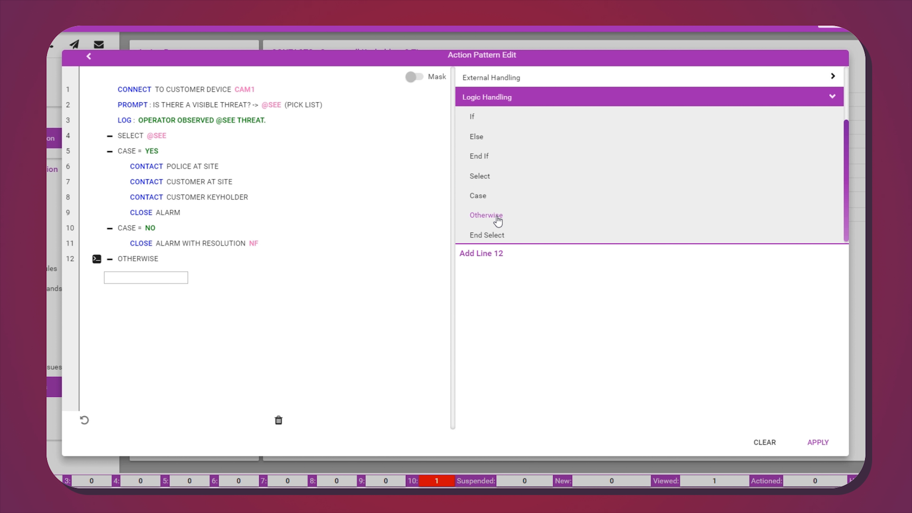
scroll(503, 212, "up", 2)
left_click(491, 128)
left_click(483, 194)
type("1")
key("Tab")
type("1")
left_click(480, 388)
type("CAM2")
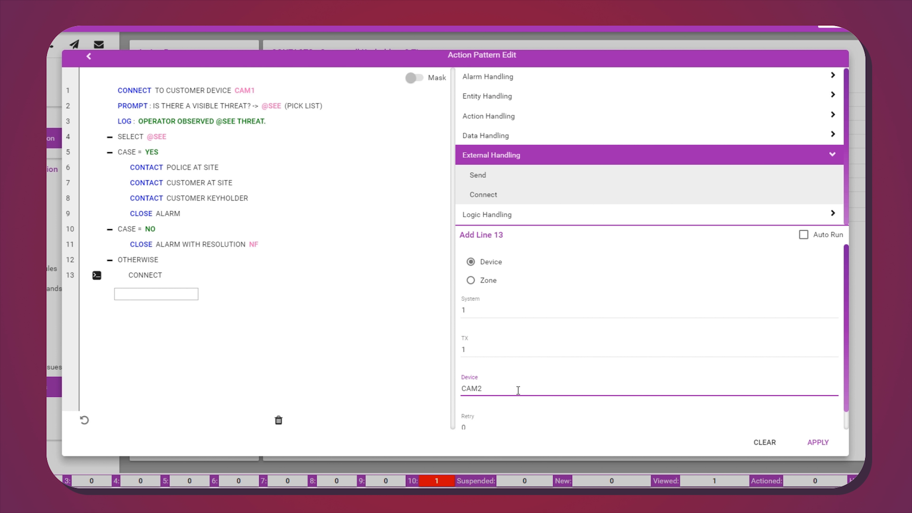
left_click(818, 442)
left_click(485, 109)
left_click(482, 168)
left_click(498, 284)
type("@THREATNOW")
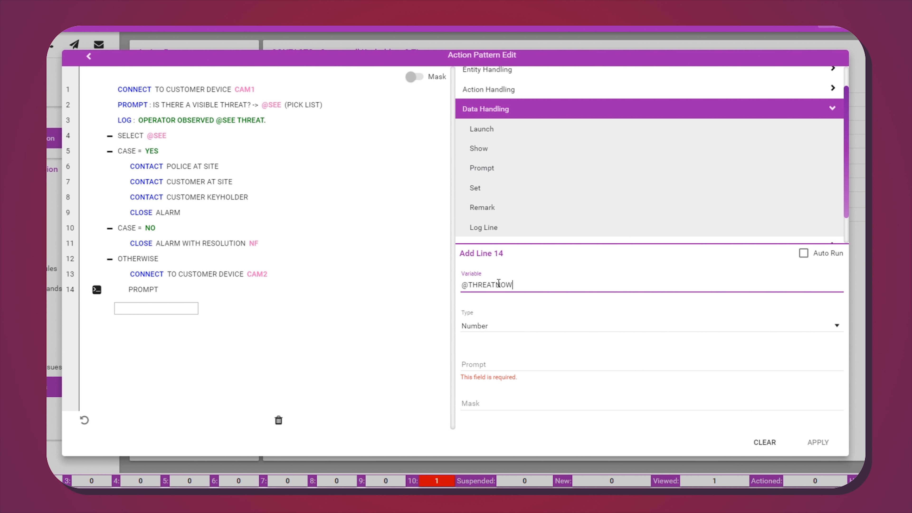
left_click(491, 326)
left_click(476, 444)
left_click(480, 364)
type("Is there a visible threat now?")
key("Tab")
type("Yes|No")
left_click(811, 444)
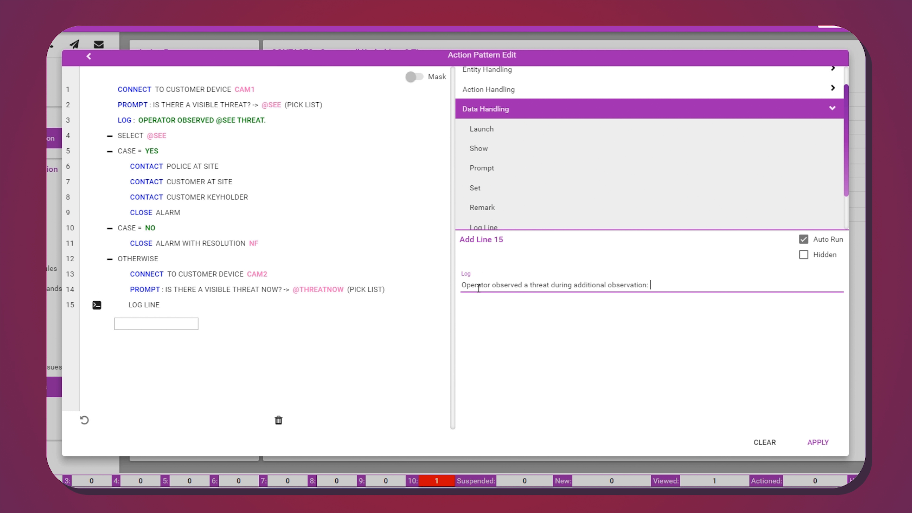
type("@THREATNOW")
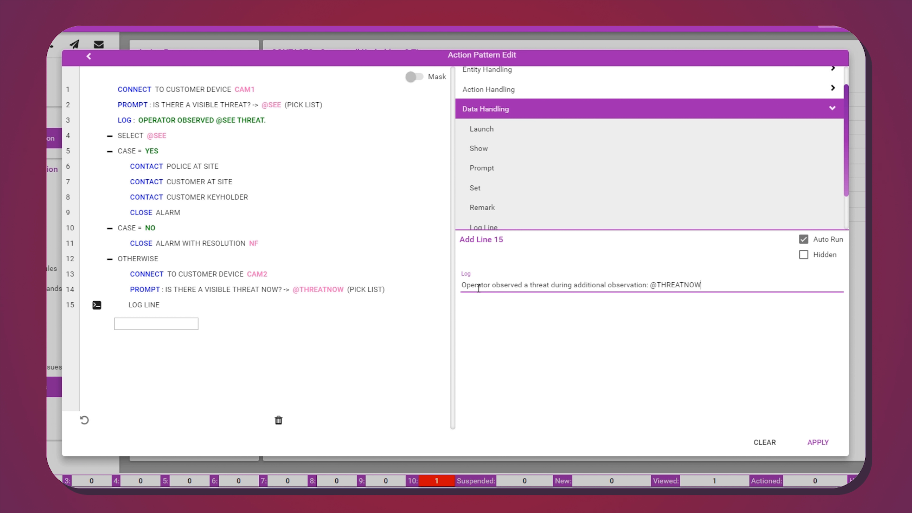
left_click(828, 447)
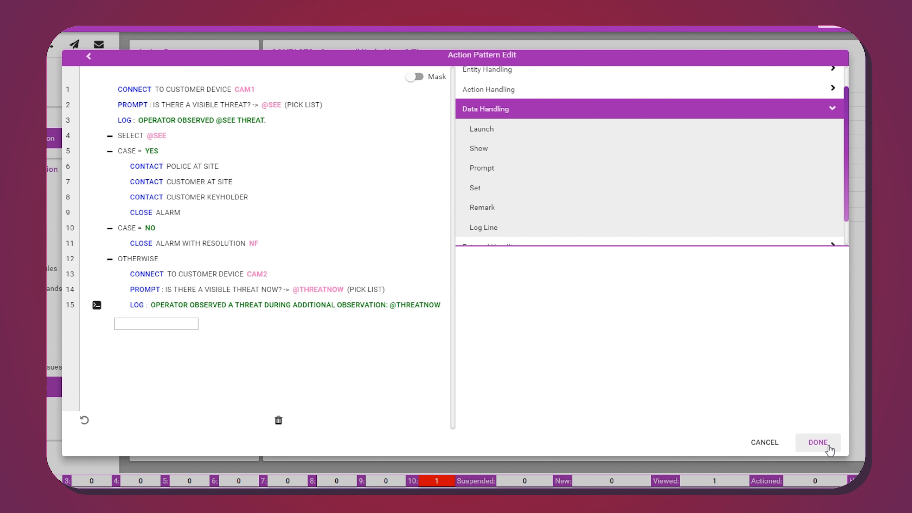
scroll(526, 212, "down", 2)
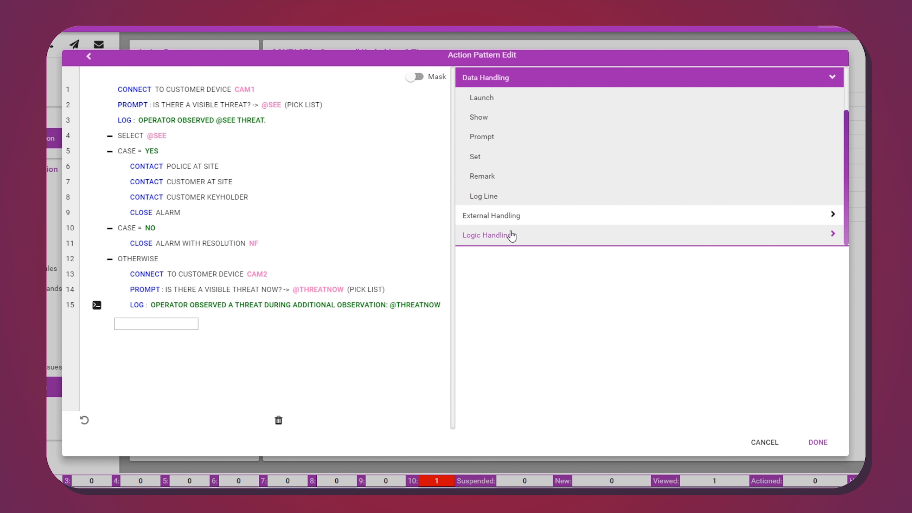
left_click(508, 234)
left_click(474, 138)
left_click(498, 316)
left_click(490, 337)
left_click(696, 313)
type("Yes")
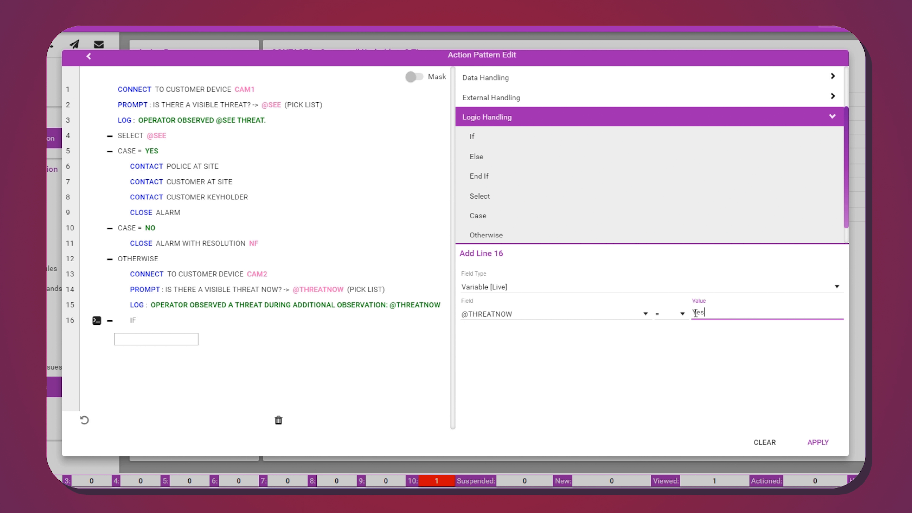
left_click(817, 442)
- Insert the label NOTIFYPD at the start of the Yes case and add a Jump To NOTIFYPD line inside the If
left_click(480, 195)
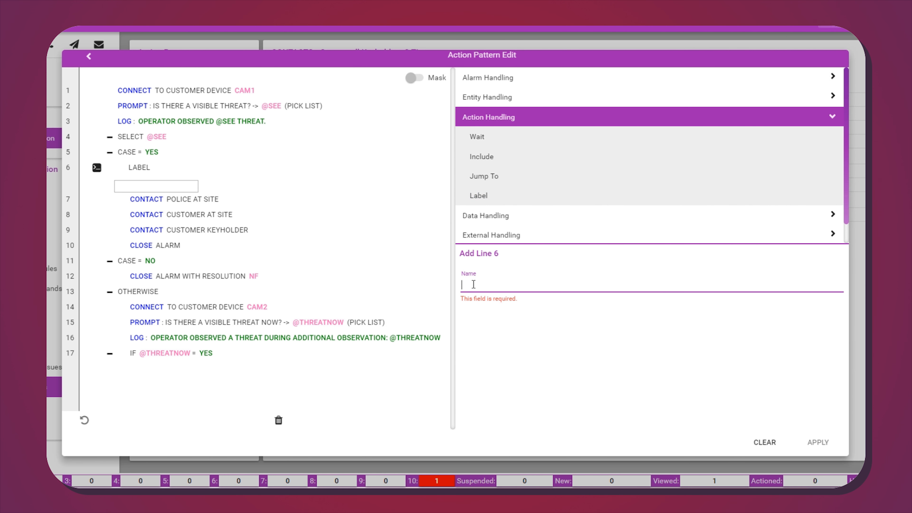
type("NOTIFYPD")
left_click(817, 442)
left_click(215, 373)
left_click(484, 176)
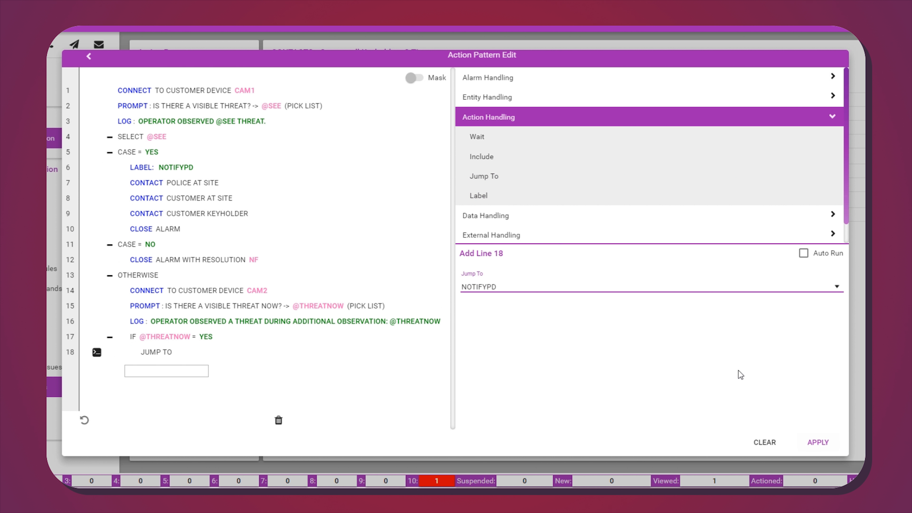
- Add an Else line followed by a Close alarm line with resolution code NF
scroll(529, 231, "down", 1)
left_click(529, 234)
left_click(472, 195)
left_click(479, 137)
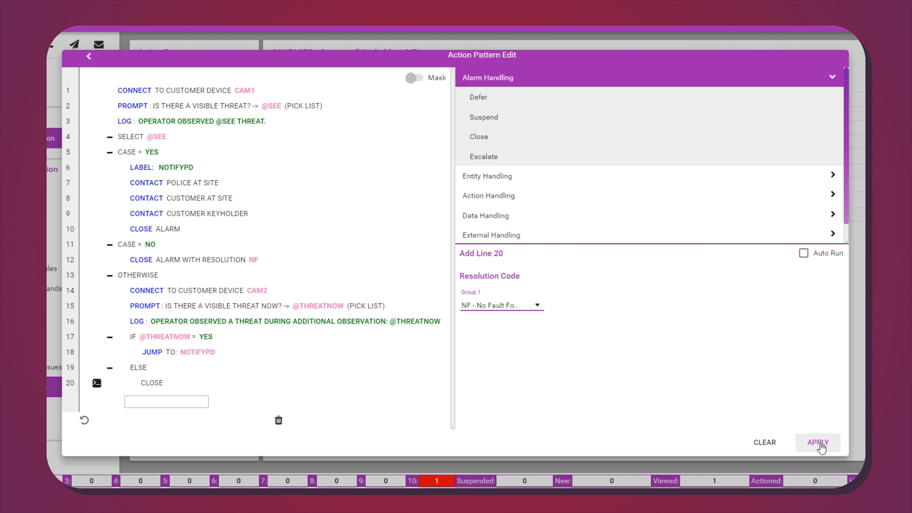
left_click(817, 442)
- Finish the pattern's logic with an End If line and an End Select line
left_click(479, 155)
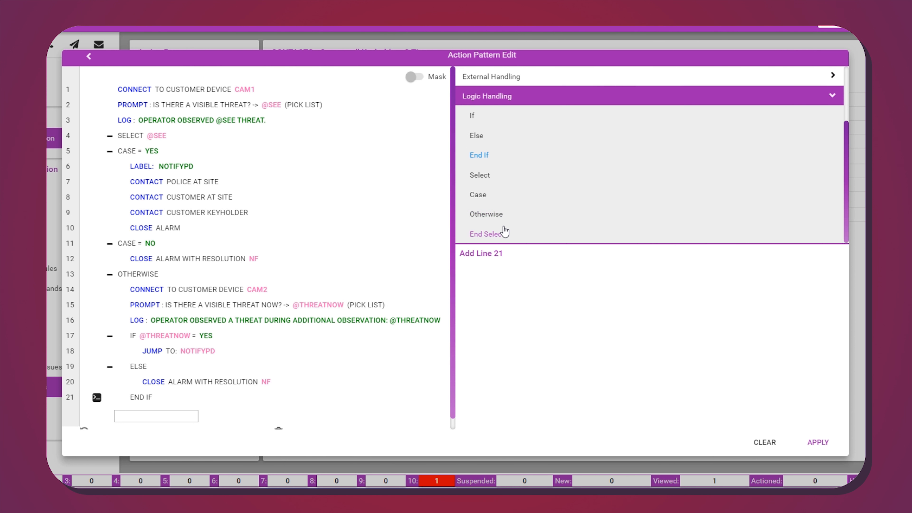
left_click(493, 233)
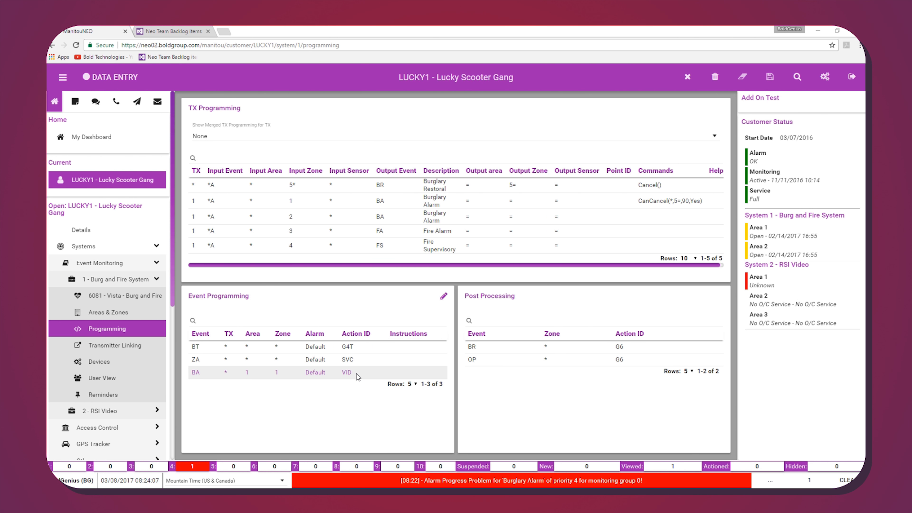
- Send a manual BA signal for Lucky Scooter Gang on area 1, zone 1
double_click(366, 375)
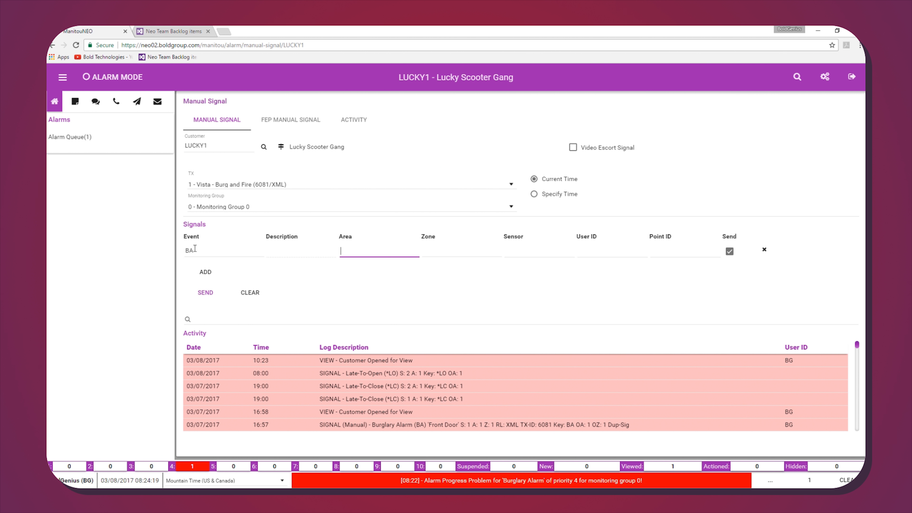
type("1")
key("Tab")
type("1")
key("Tab")
left_click(206, 292)
- Open the new Lucky Scooter Gang burglary alarm from the alarm queue and answer Yes to the visible threat prompt
left_click(85, 141)
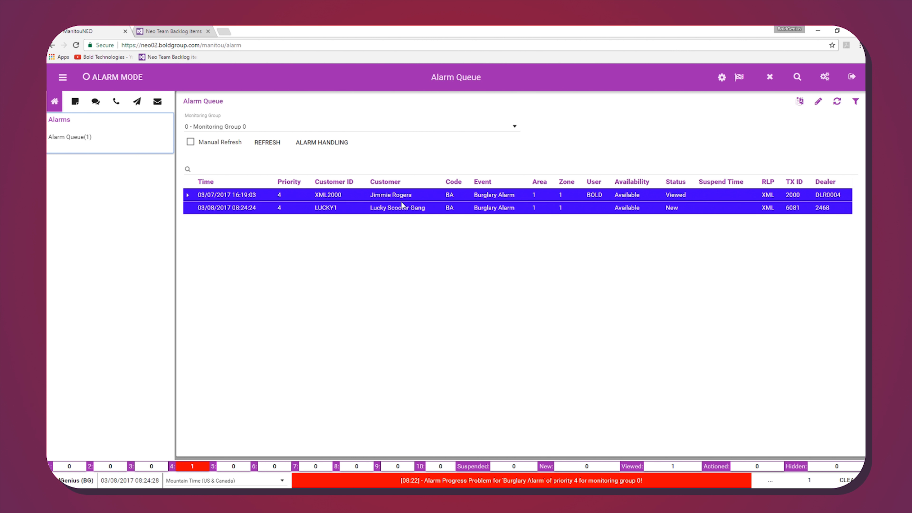
double_click(441, 212)
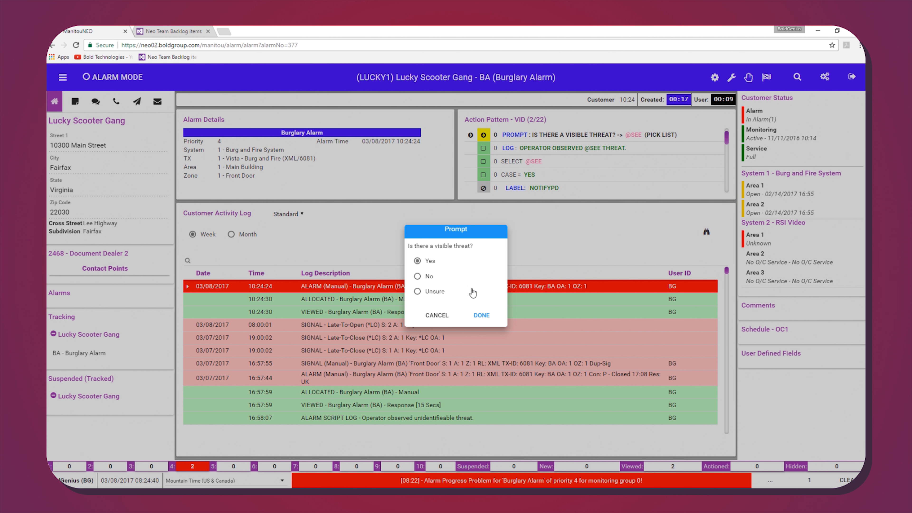
left_click(482, 315)
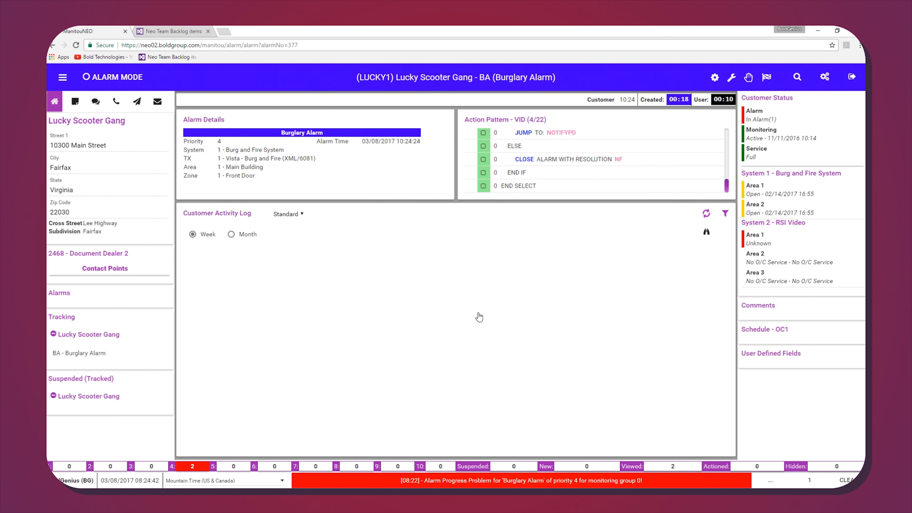
- Contact the police at site from the action pattern and record them as dispatched with the contact's ID and incident number
left_click(526, 137)
left_click(532, 137)
left_click(495, 293)
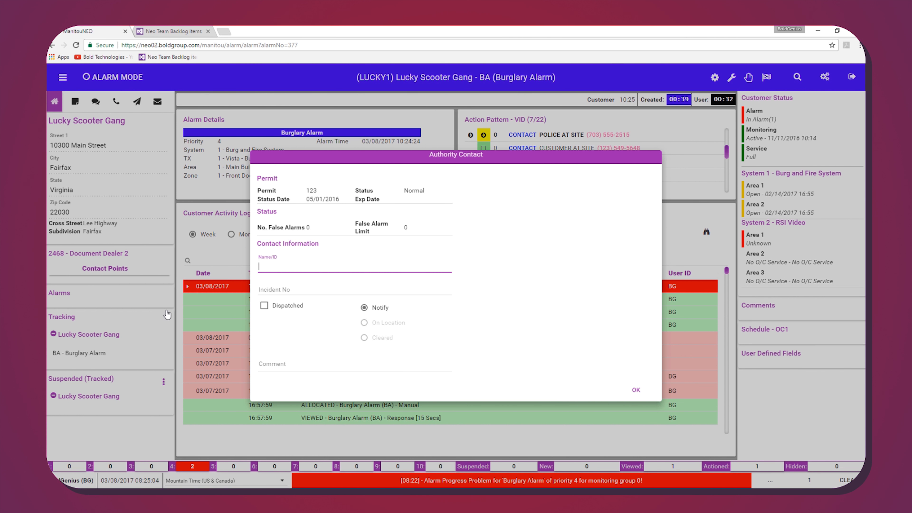
left_click(264, 305)
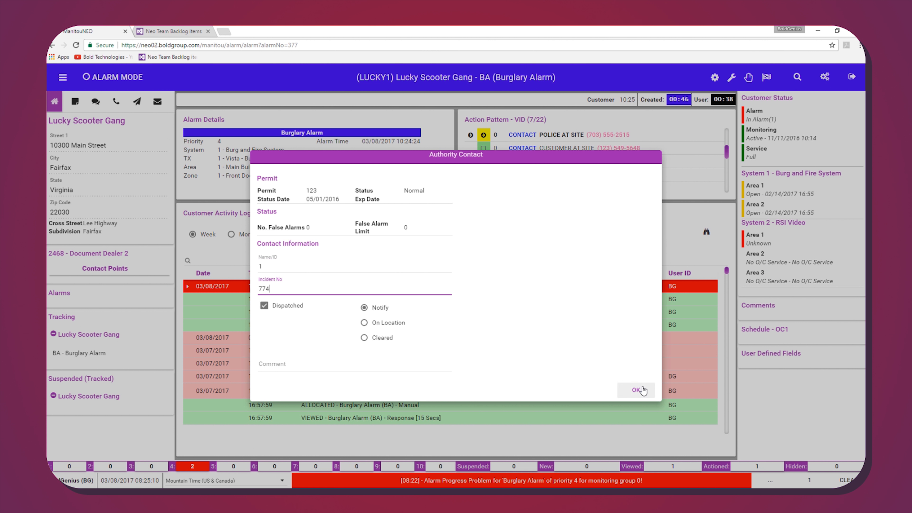
left_click(636, 390)
left_click(526, 294)
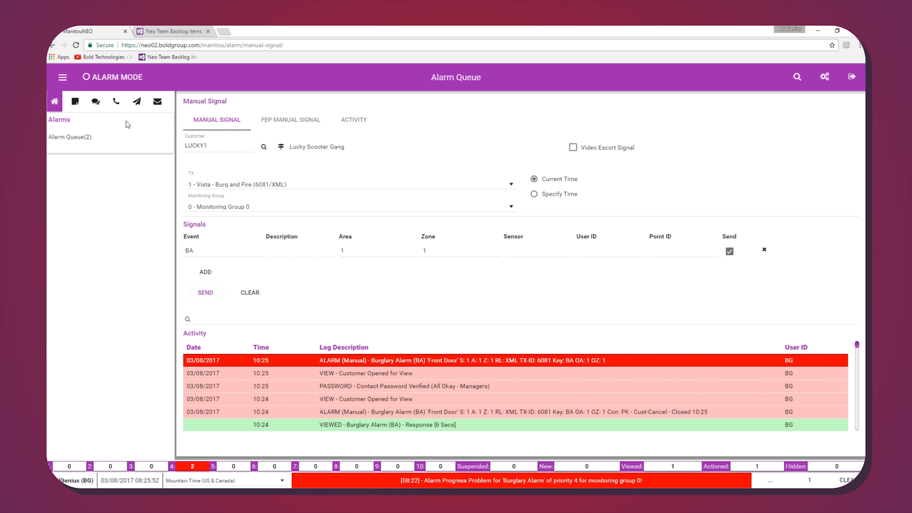
- Answer No to the visible threat prompt of the newest Lucky Scooter Gang burglary alarm and close that alarm with resolution code NF
left_click(149, 130)
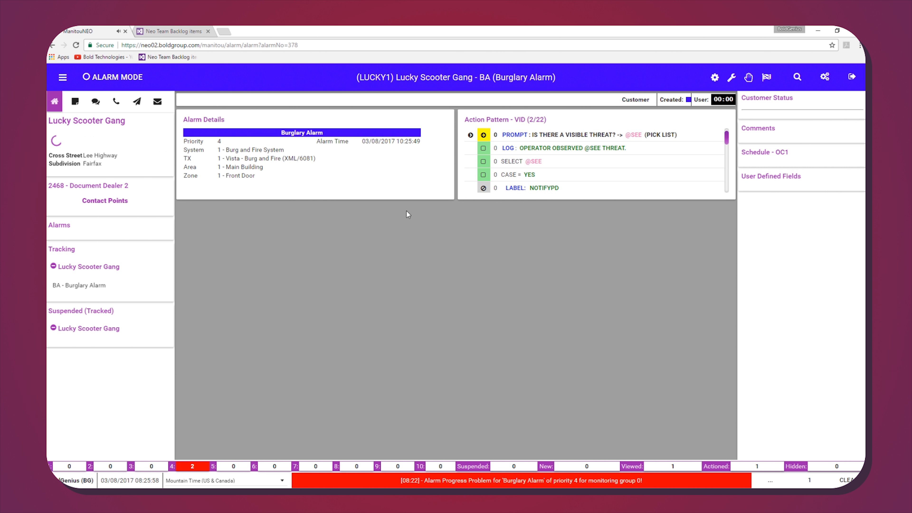
double_click(543, 134)
left_click(418, 276)
left_click(485, 316)
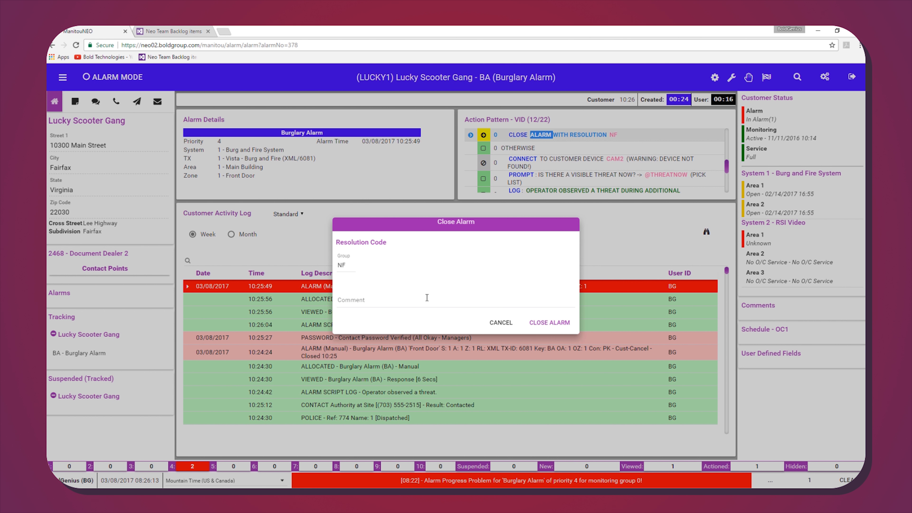
key("Return")
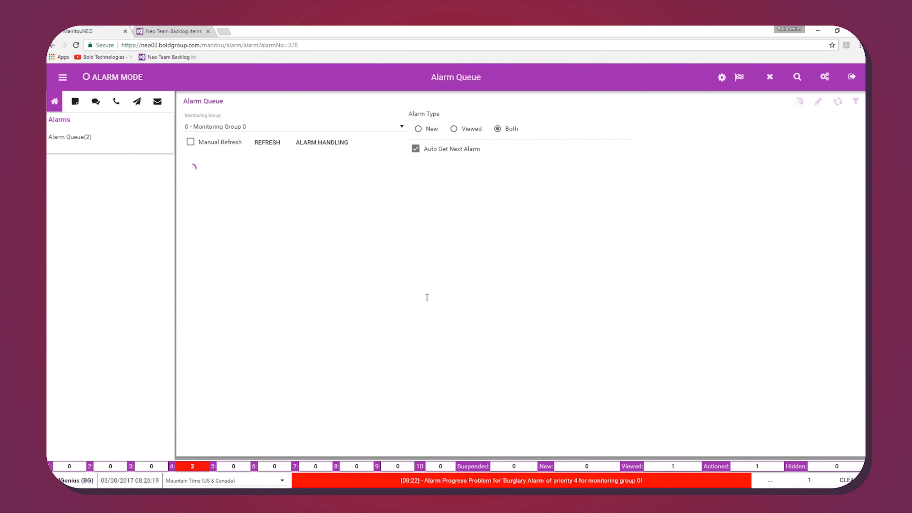